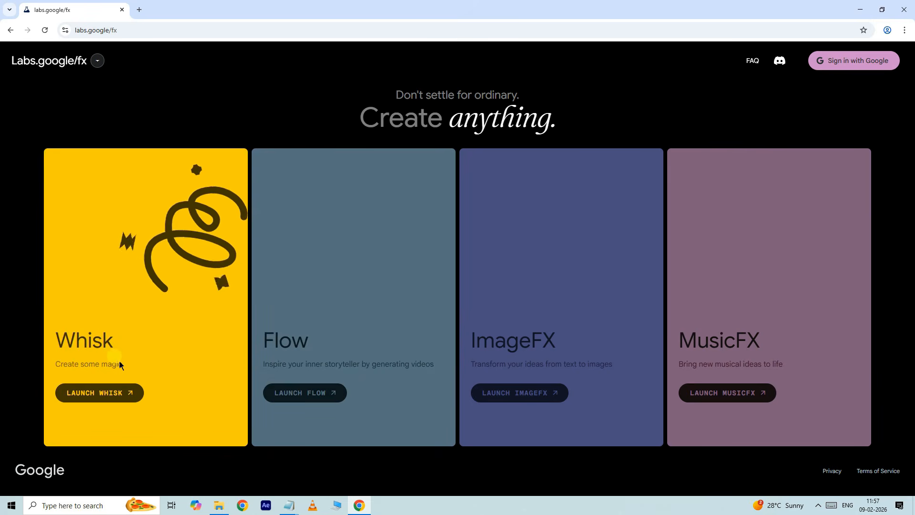
Step: Launch Whisk and sign in with one of the saved Google accounts
{"action": "left_click", "coordinate": [91, 399]}
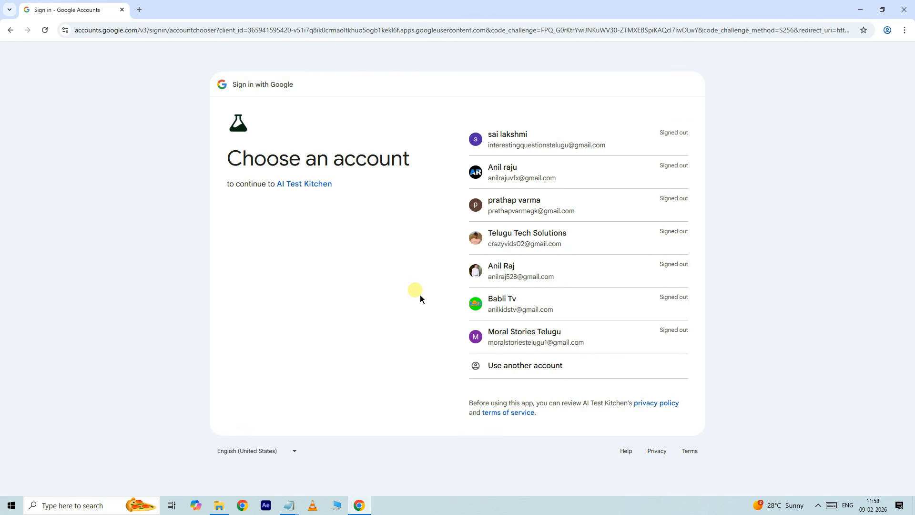
{"action": "left_click", "coordinate": [521, 143]}
{"action": "key", "text": "Return"}
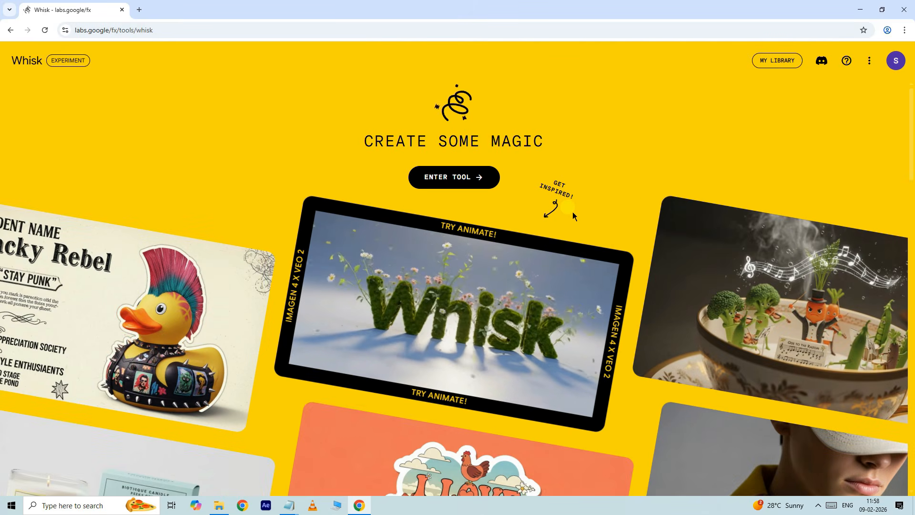
Step: Look over the sample gallery on the Whisk landing page and enter the tool
{"action": "scroll", "coordinate": [626, 194], "scroll_direction": "down", "scroll_amount": 5}
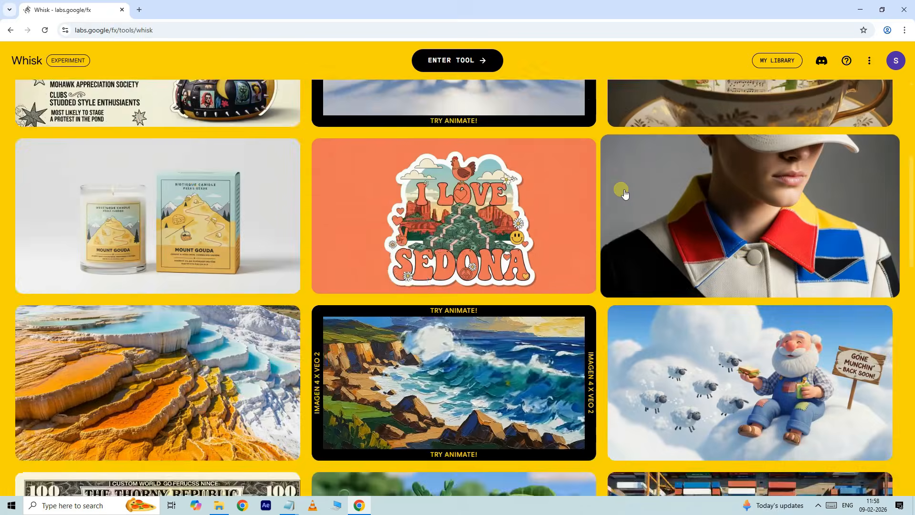
{"action": "scroll", "coordinate": [626, 193], "scroll_direction": "down", "scroll_amount": 10}
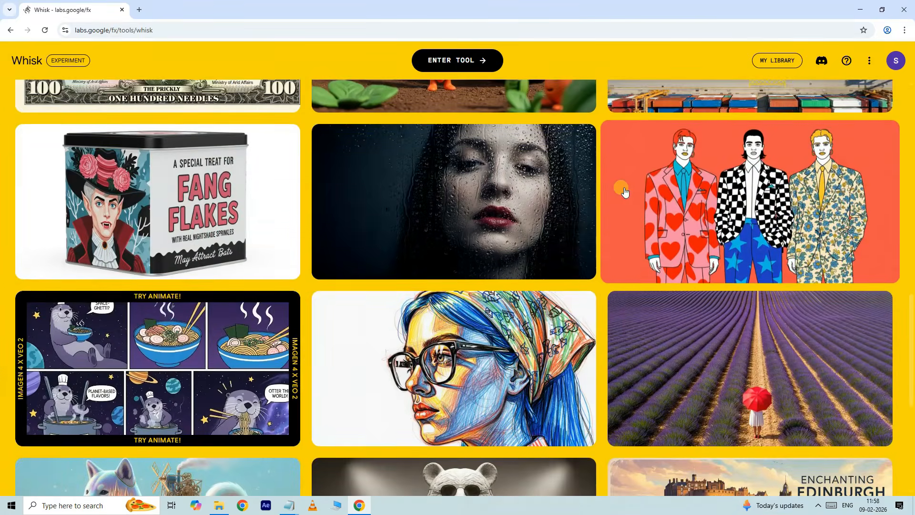
{"action": "scroll", "coordinate": [625, 192], "scroll_direction": "down", "scroll_amount": 6}
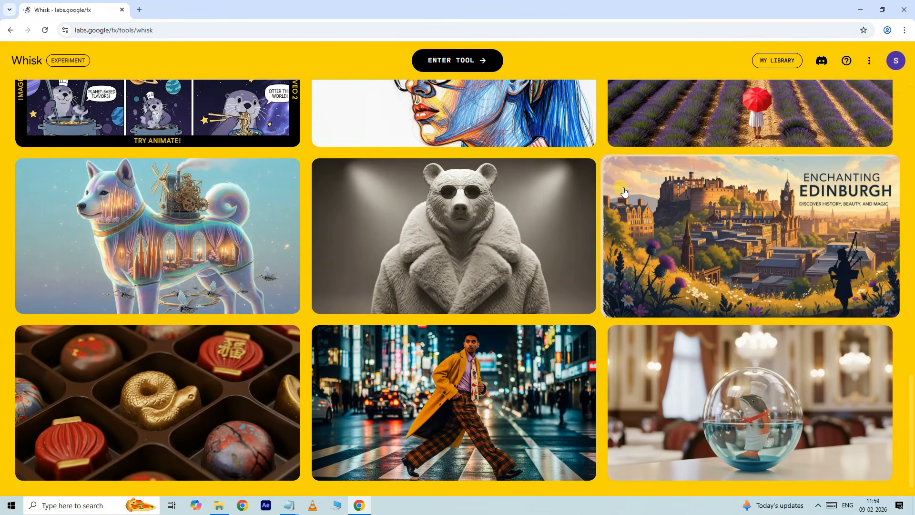
{"action": "scroll", "coordinate": [625, 192], "scroll_direction": "up", "scroll_amount": 20}
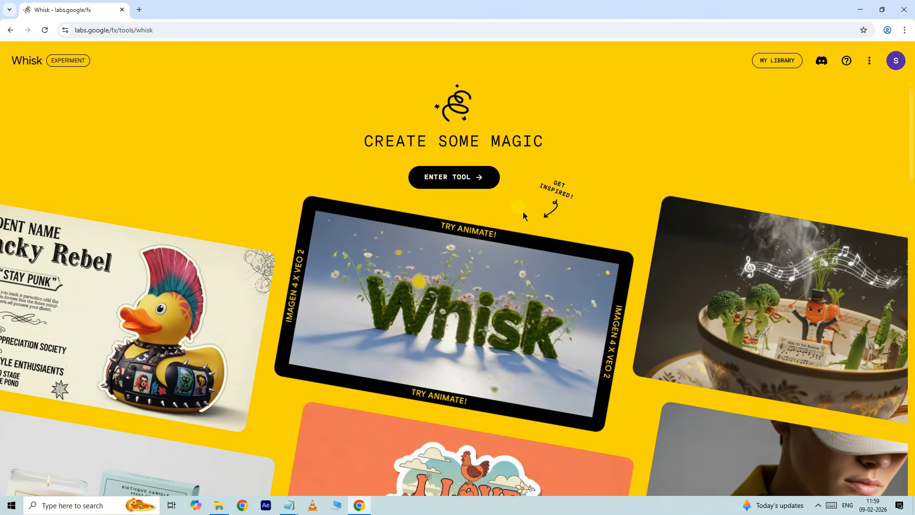
{"action": "left_click", "coordinate": [454, 184]}
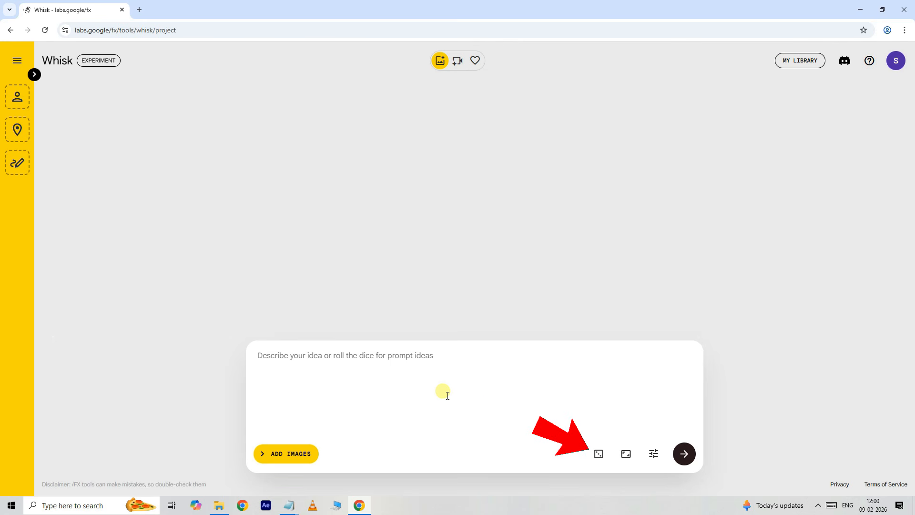
Step: Generate images in the 16:9 landscape aspect ratio from a randomly suggested pastel landscape prompt
{"action": "left_click", "coordinate": [599, 454]}
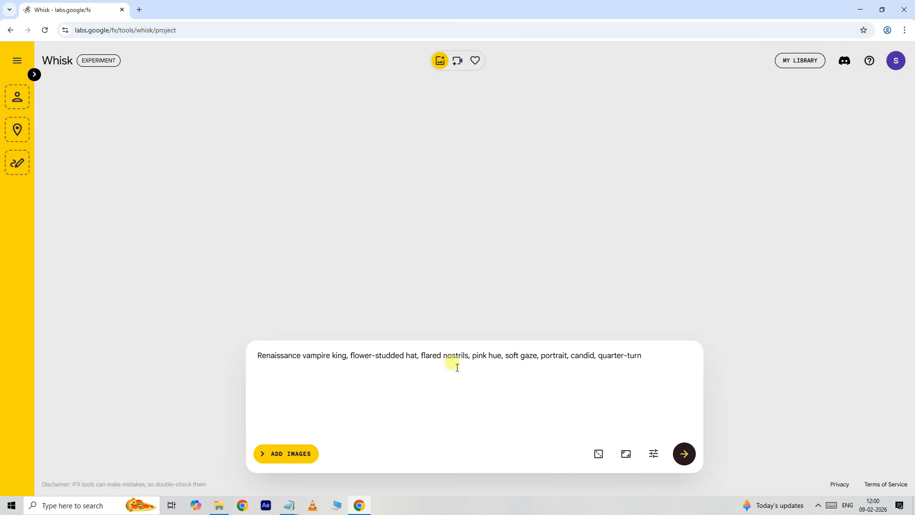
{"action": "left_click", "coordinate": [599, 455]}
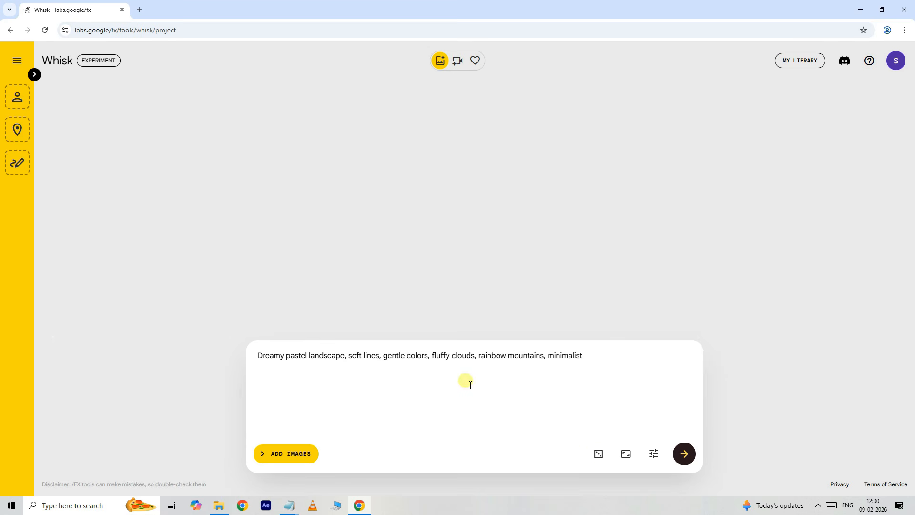
{"action": "left_click", "coordinate": [627, 457]}
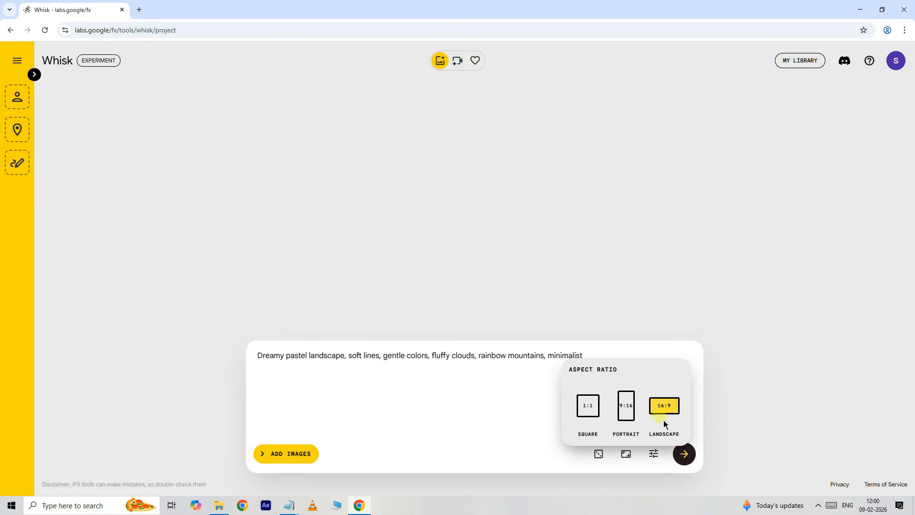
{"action": "left_click", "coordinate": [628, 413]}
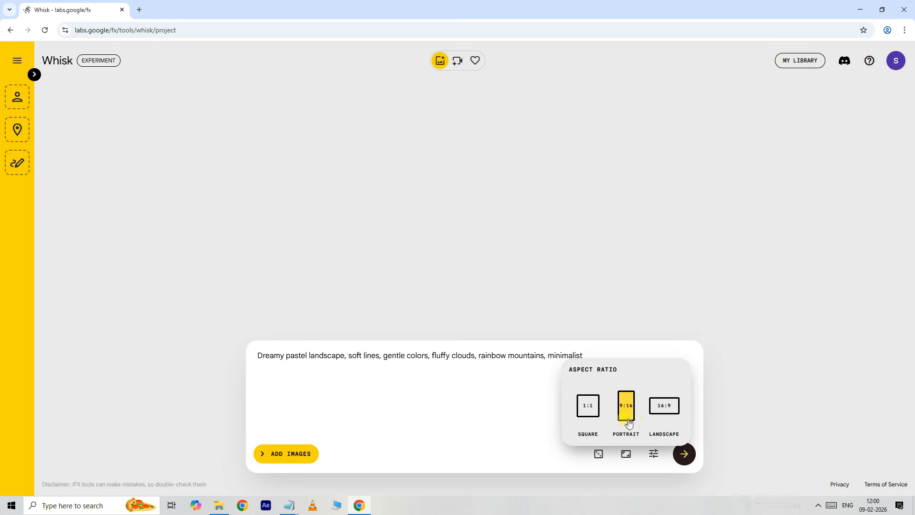
{"action": "left_click", "coordinate": [667, 413]}
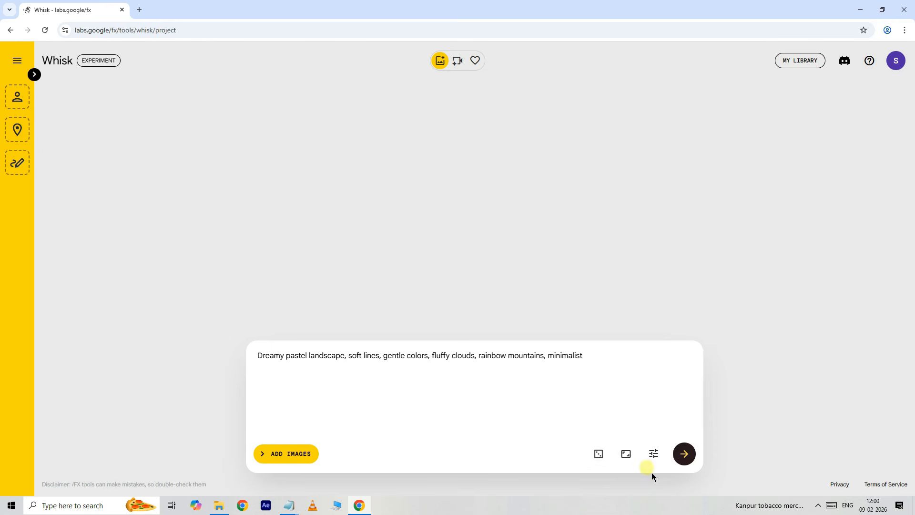
{"action": "left_click", "coordinate": [684, 453]}
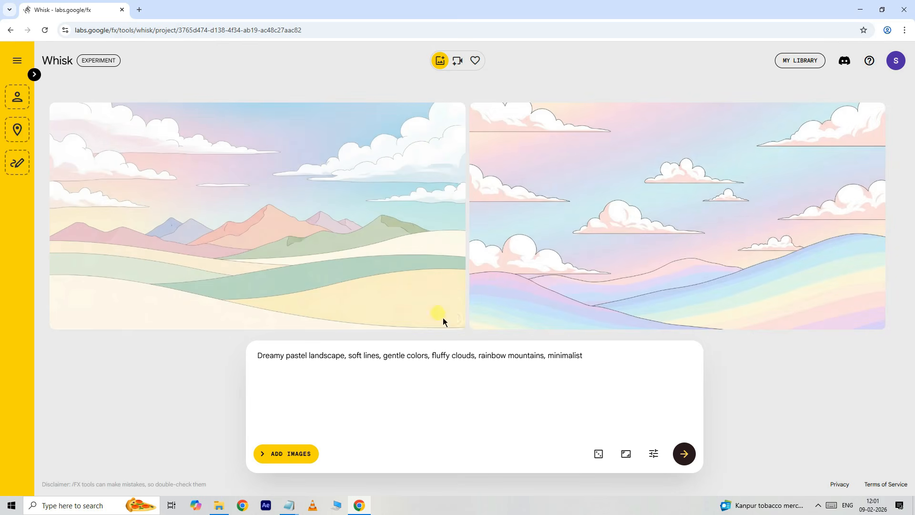
Step: Download the generated pastel image with the mountain range and mark it as a favourite
{"action": "mouse_move", "coordinate": [368, 230]}
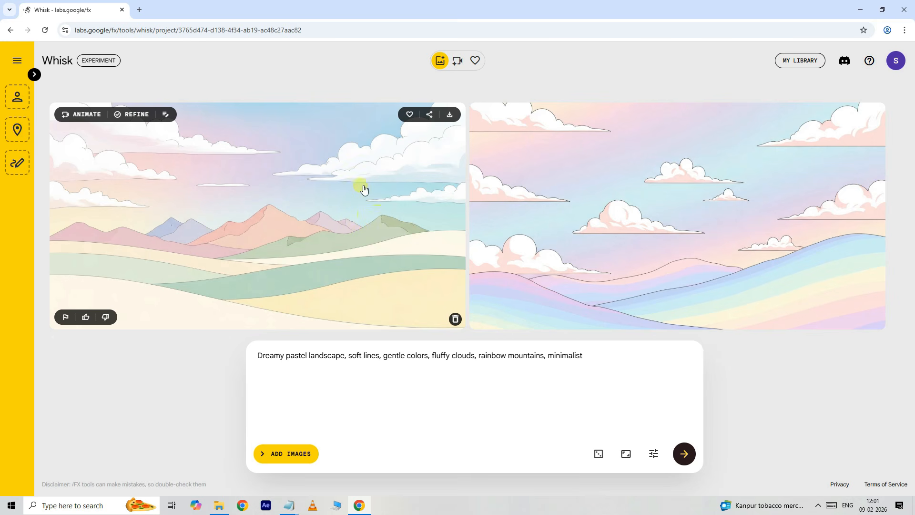
{"action": "left_click", "coordinate": [451, 115]}
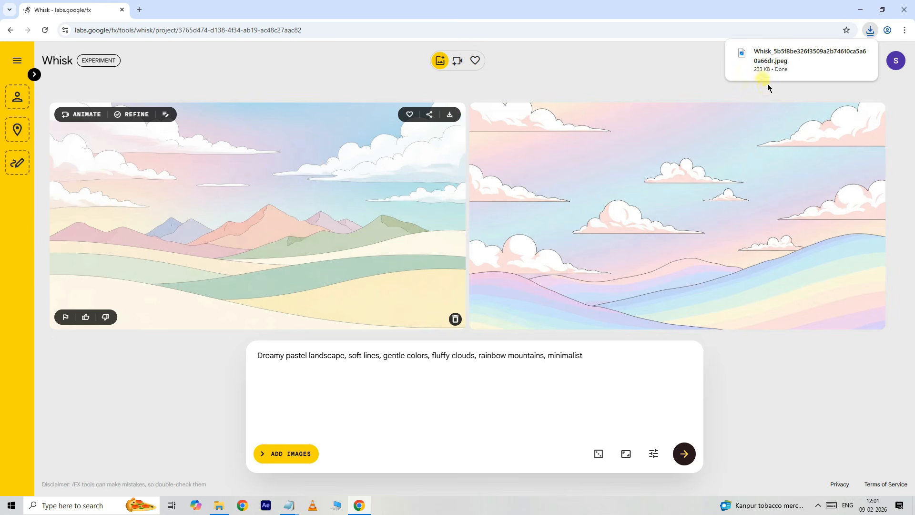
{"action": "mouse_move", "coordinate": [766, 133]}
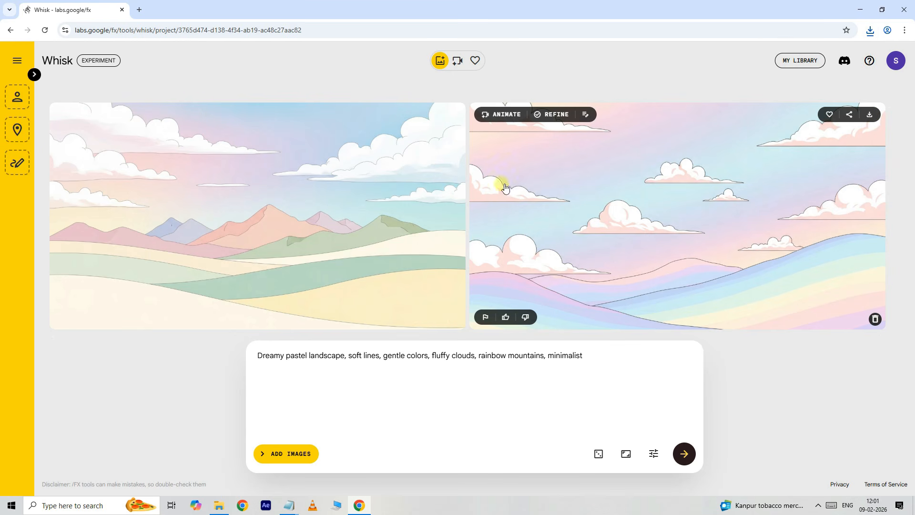
{"action": "mouse_move", "coordinate": [429, 159]}
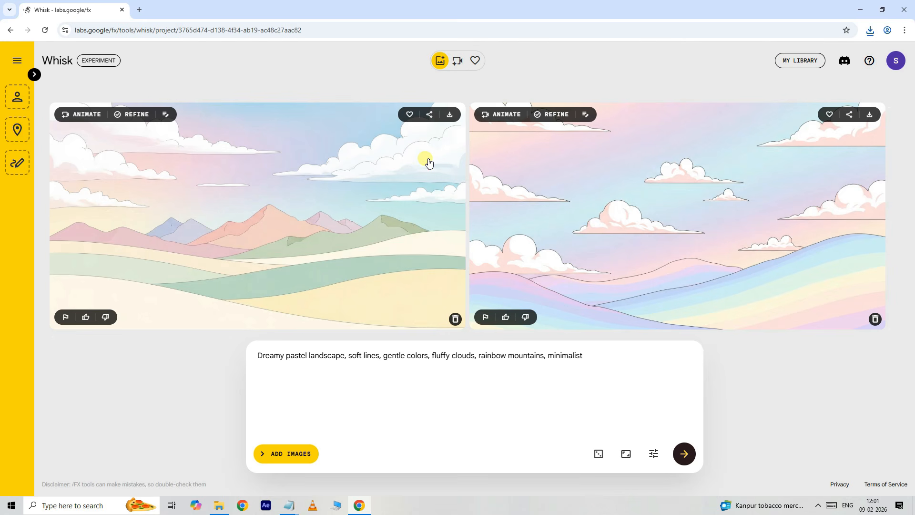
{"action": "left_click", "coordinate": [410, 114]}
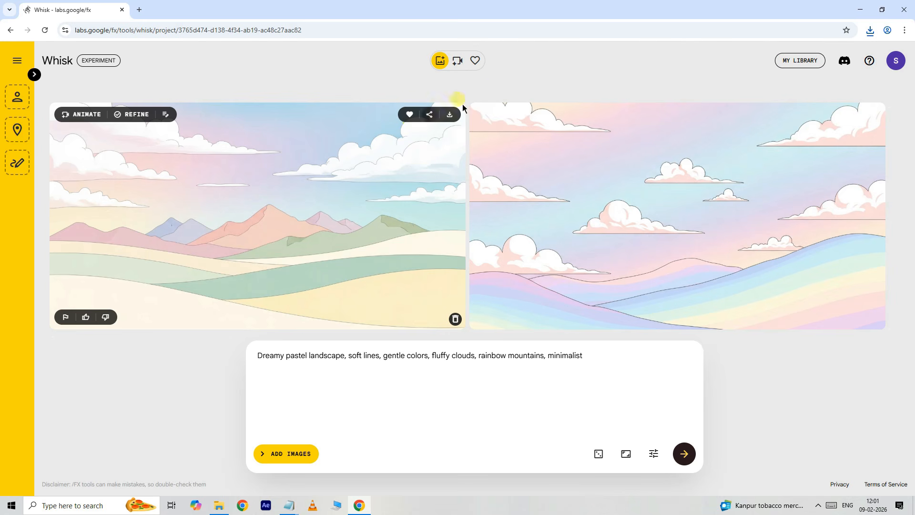
Step: Check the project's favourites and videos views and return to the generated images
{"action": "left_click", "coordinate": [476, 60]}
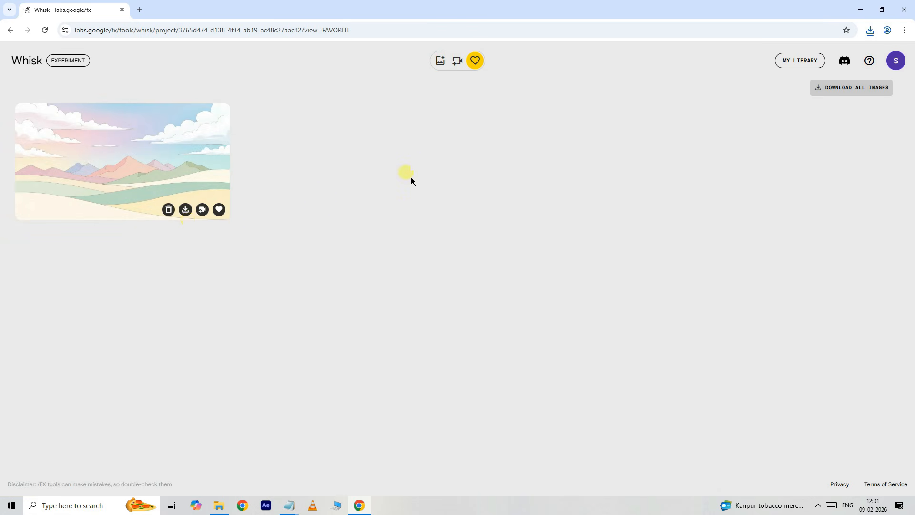
{"action": "left_click", "coordinate": [441, 61]}
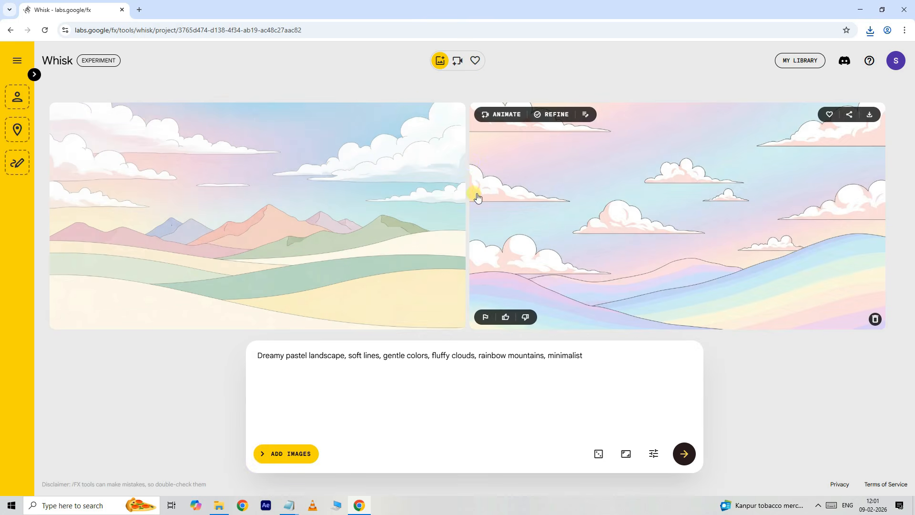
{"action": "left_click", "coordinate": [458, 61]}
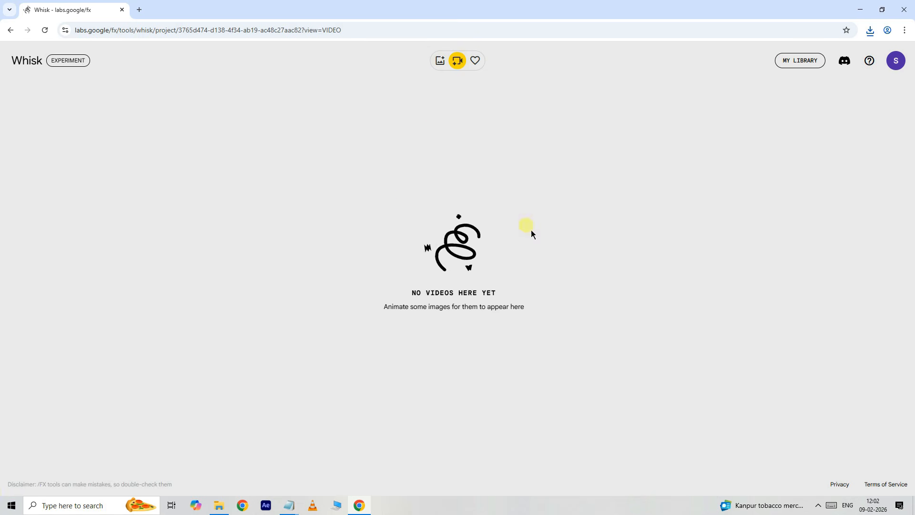
{"action": "left_click", "coordinate": [443, 66]}
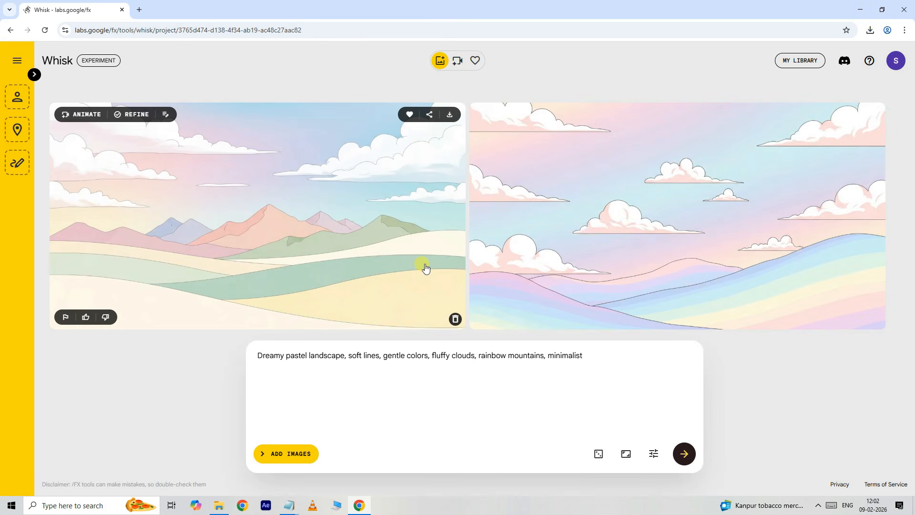
Step: Generate a subject reference image from the prompt "white dog"
{"action": "left_click", "coordinate": [36, 77]}
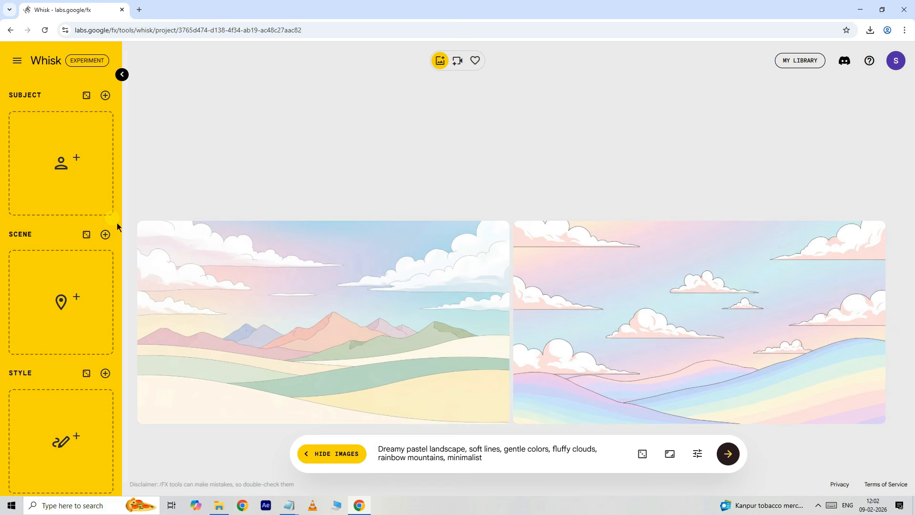
{"action": "mouse_move", "coordinate": [54, 139]}
{"action": "left_click", "coordinate": [62, 135]}
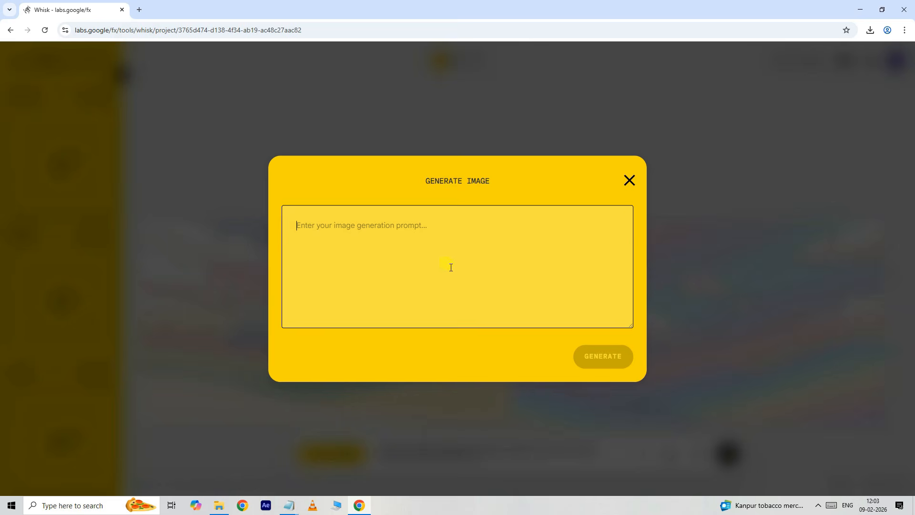
{"action": "type", "text": "wh"}
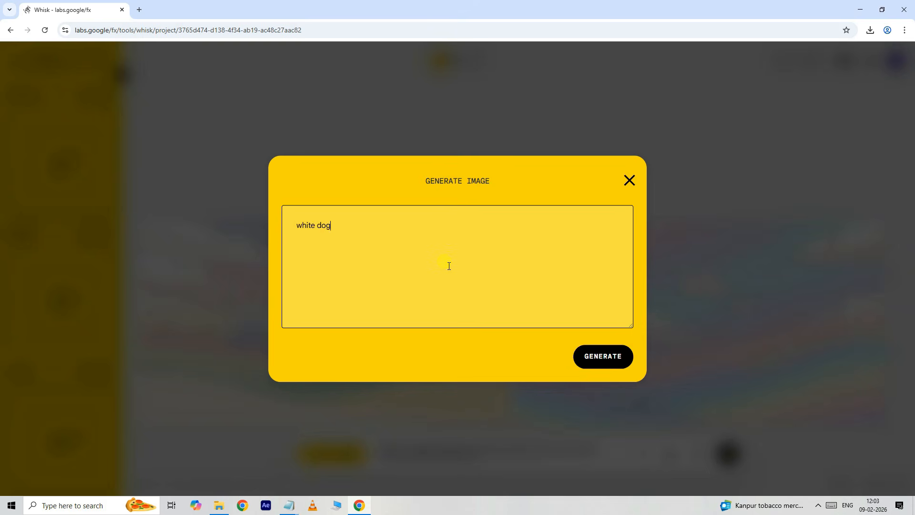
{"action": "type", "text": "ite dog"}
{"action": "left_click", "coordinate": [603, 357]}
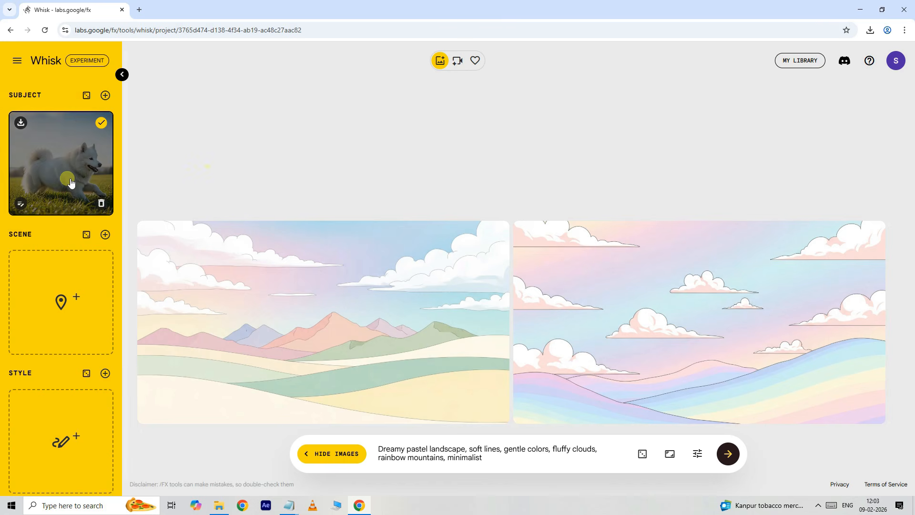
Step: Generate a scene reference image from the prompt "Indian village road background"
{"action": "mouse_move", "coordinate": [42, 263]}
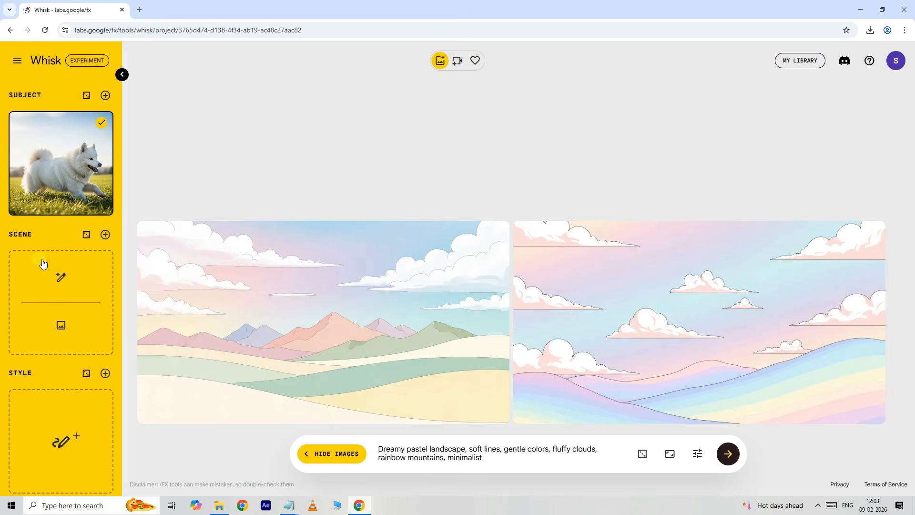
{"action": "left_click", "coordinate": [68, 281]}
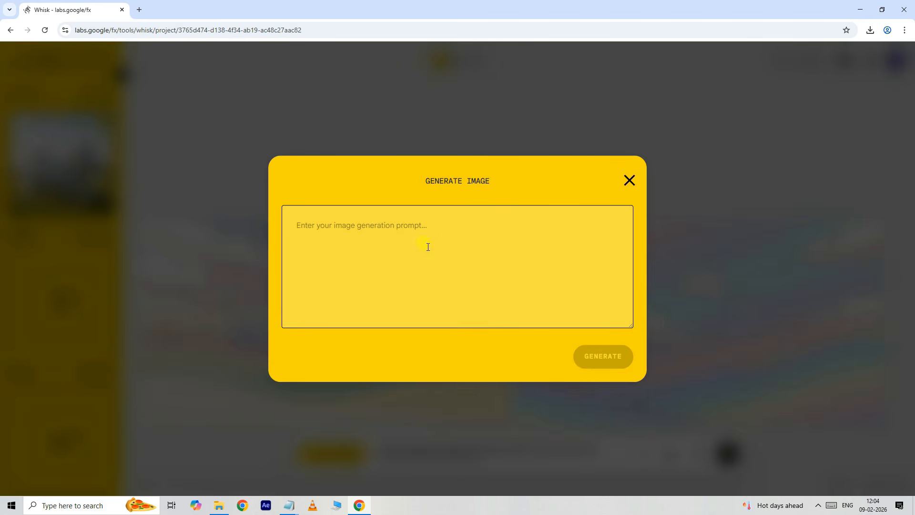
{"action": "type", "text": "Indian village road background"}
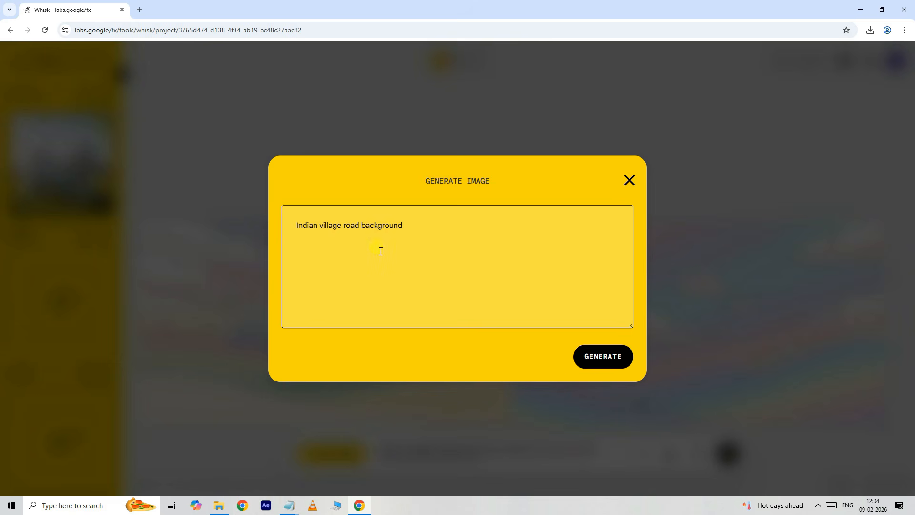
{"action": "left_click", "coordinate": [590, 364]}
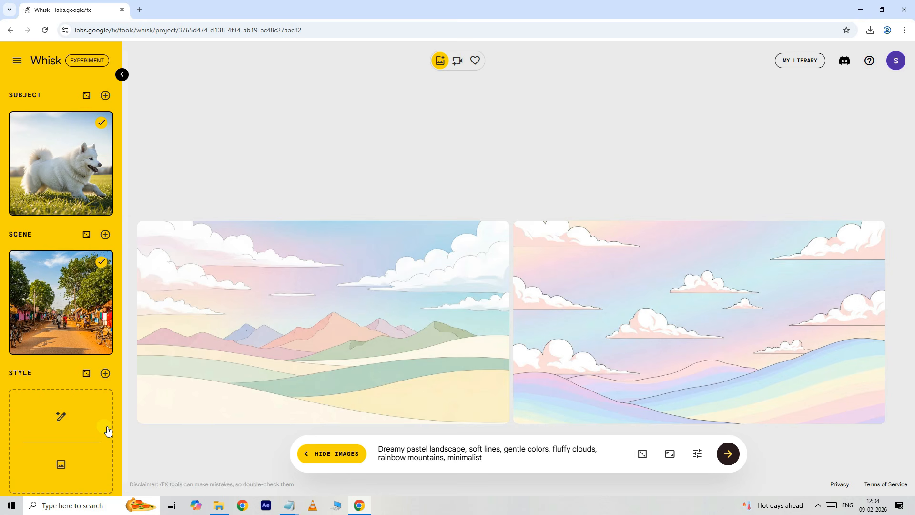
Step: Generate a style reference image from the prompt "Ultra realistic style."
{"action": "left_click", "coordinate": [64, 418]}
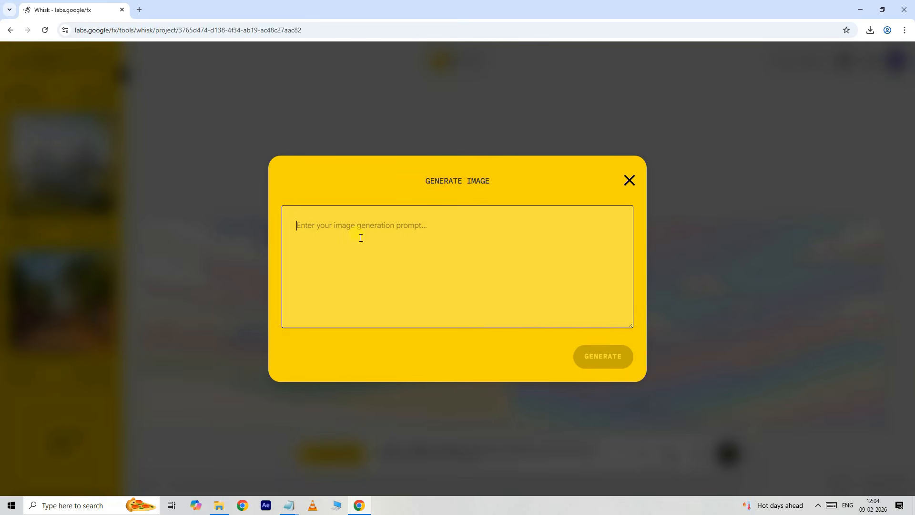
{"action": "type", "text": "Ultra realistic style."}
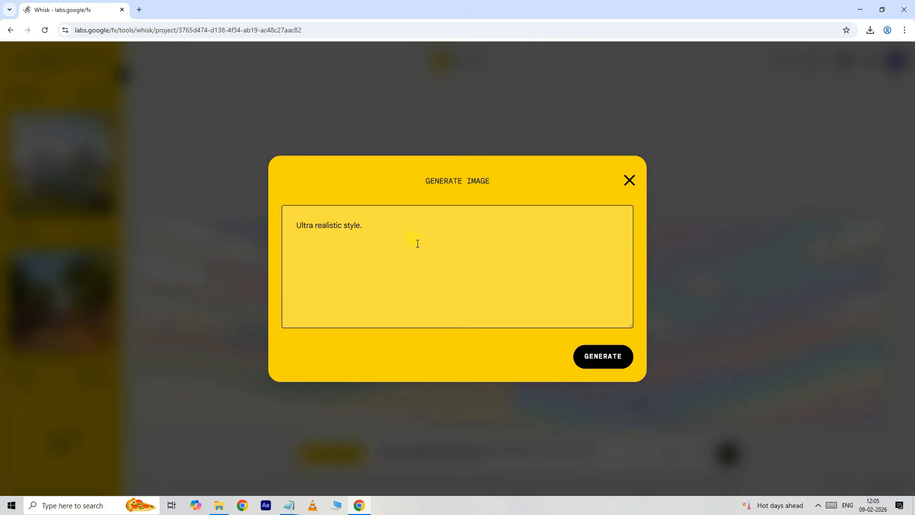
{"action": "left_click", "coordinate": [603, 358]}
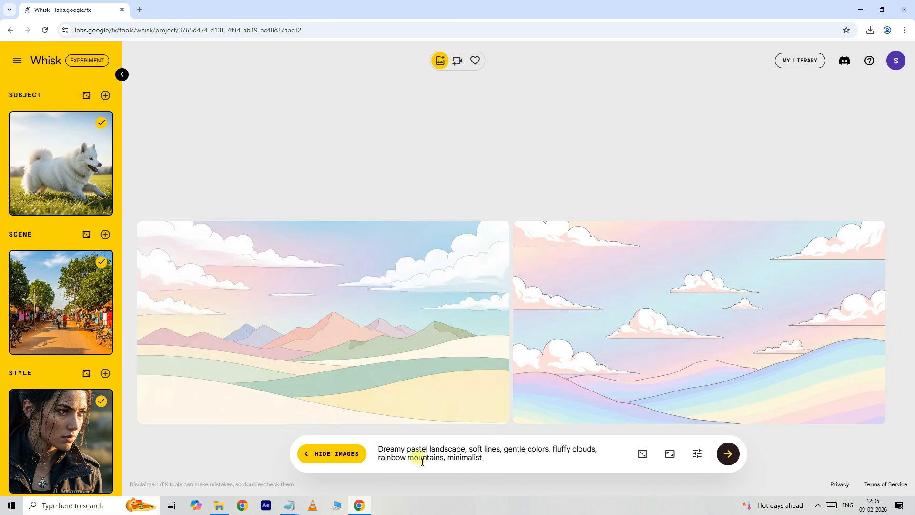
Step: Clear the text prompt, generate images from the subject, scene and style references in 16:9 landscape, and download the first dog image
{"action": "left_click_drag", "start_coordinate": [505, 465], "coordinate": [379, 449]}
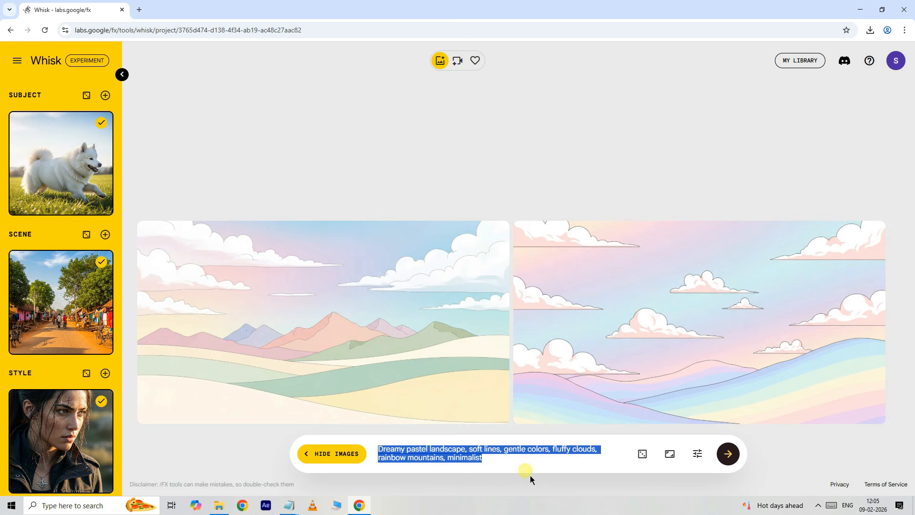
{"action": "key", "text": "BackSpace"}
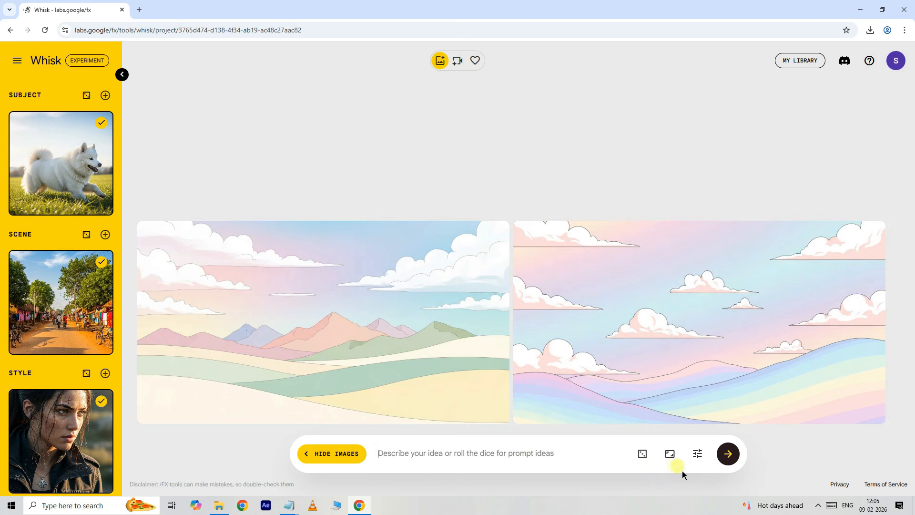
{"action": "left_click", "coordinate": [671, 456]}
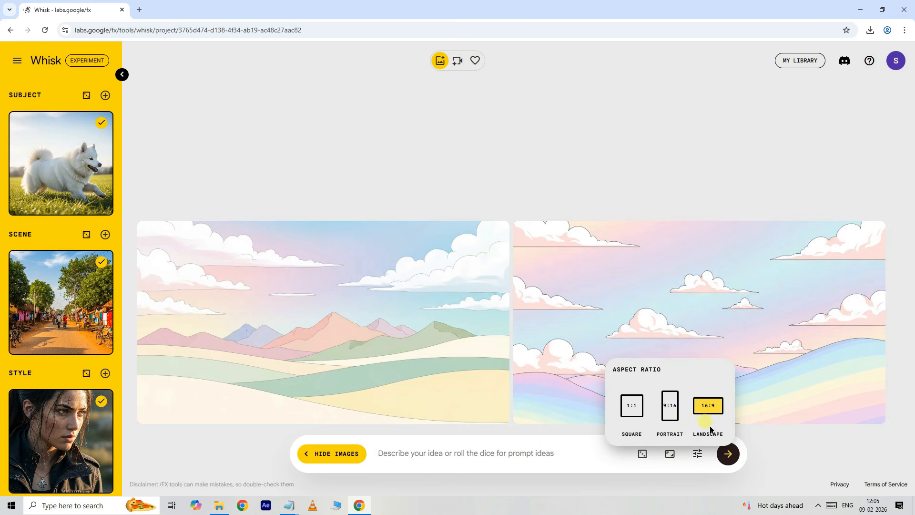
{"action": "left_click", "coordinate": [728, 454]}
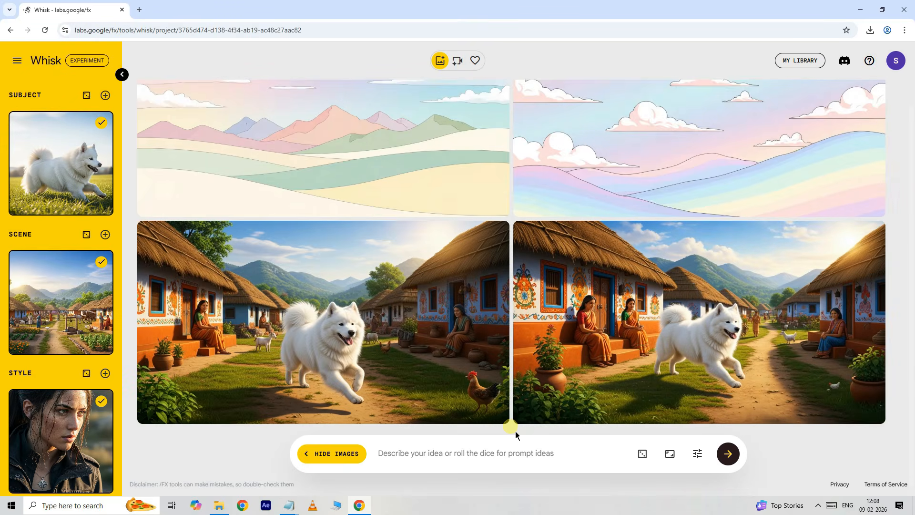
{"action": "mouse_move", "coordinate": [383, 337]}
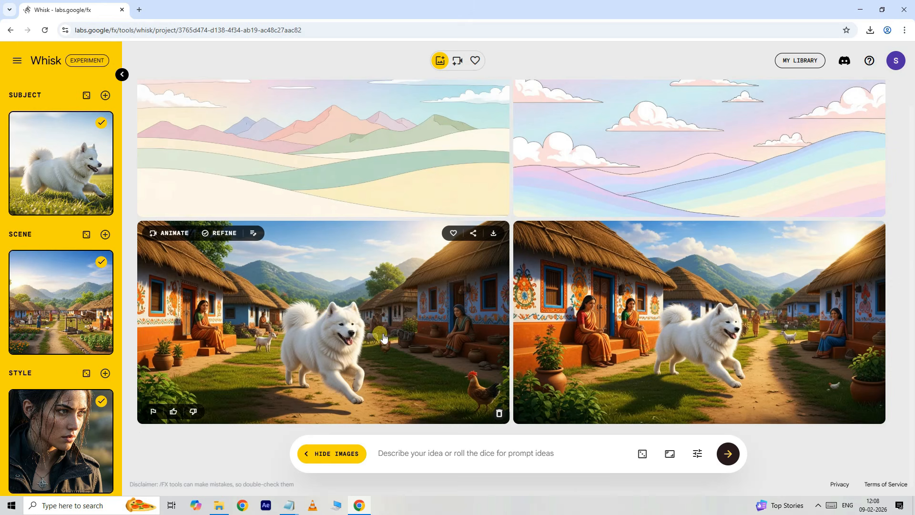
{"action": "left_click", "coordinate": [495, 235]}
Step: Add a second subject reference generated from the prompt "cat" and generate new images combining it with the existing references
{"action": "mouse_move", "coordinate": [83, 167]}
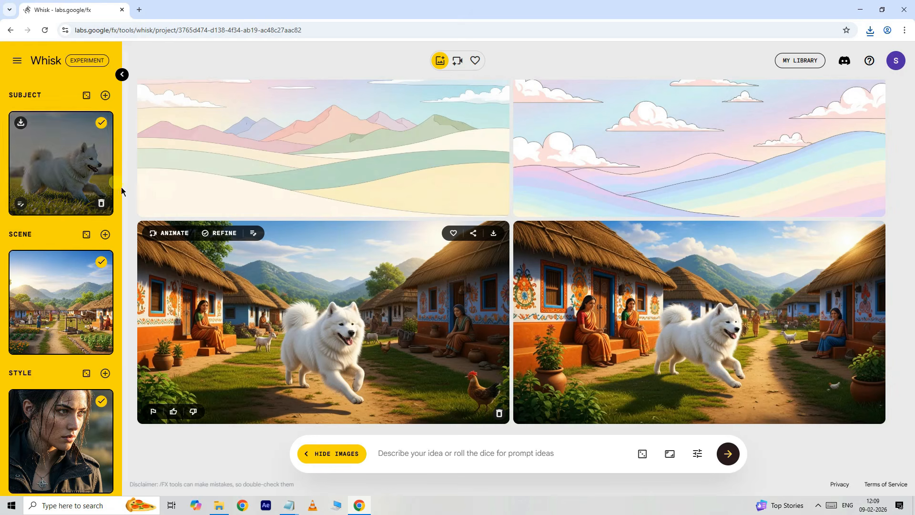
{"action": "left_click", "coordinate": [105, 96]}
{"action": "mouse_move", "coordinate": [76, 251]}
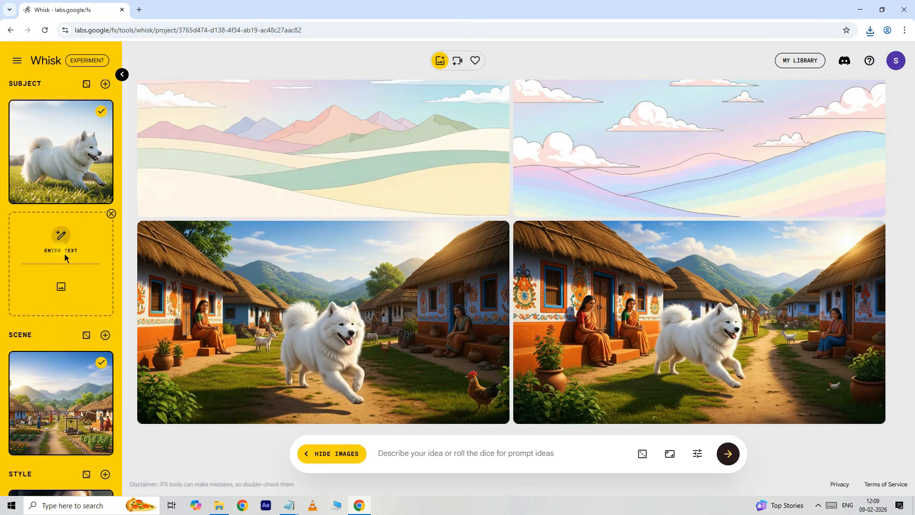
{"action": "left_click", "coordinate": [63, 241]}
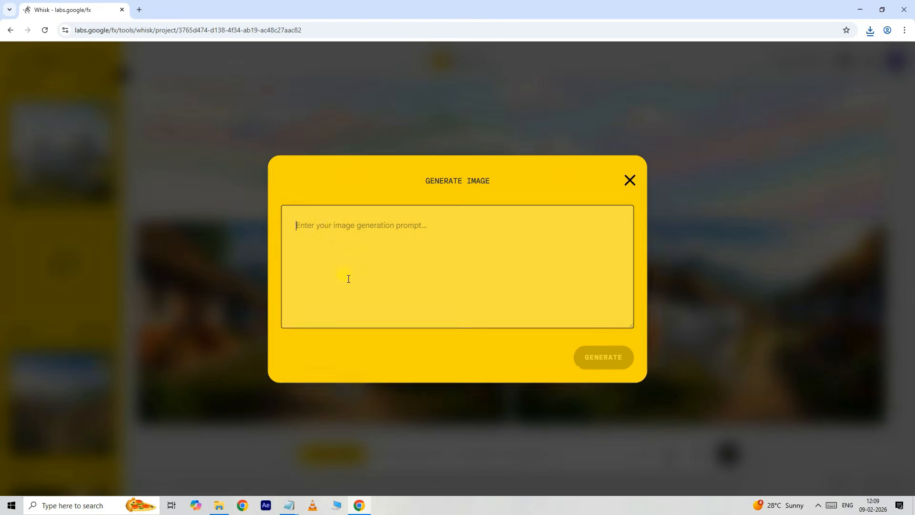
{"action": "type", "text": "cat"}
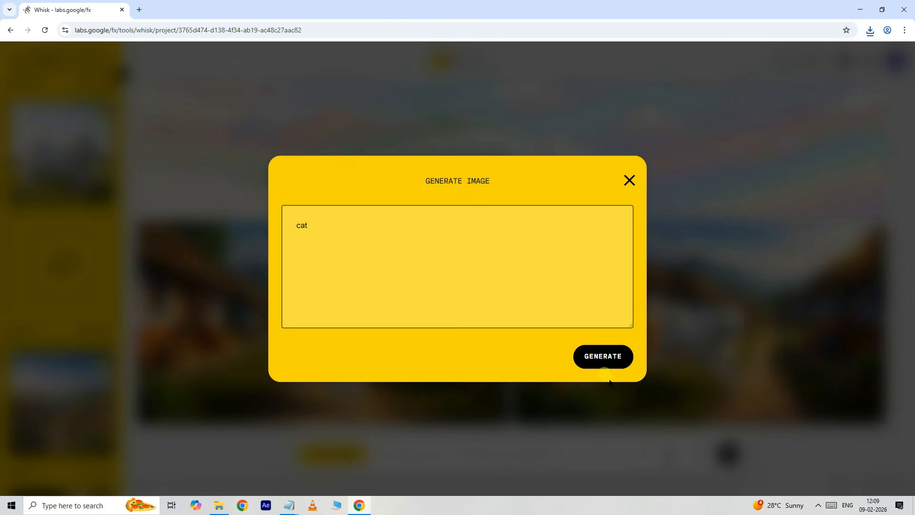
{"action": "left_click", "coordinate": [611, 357]}
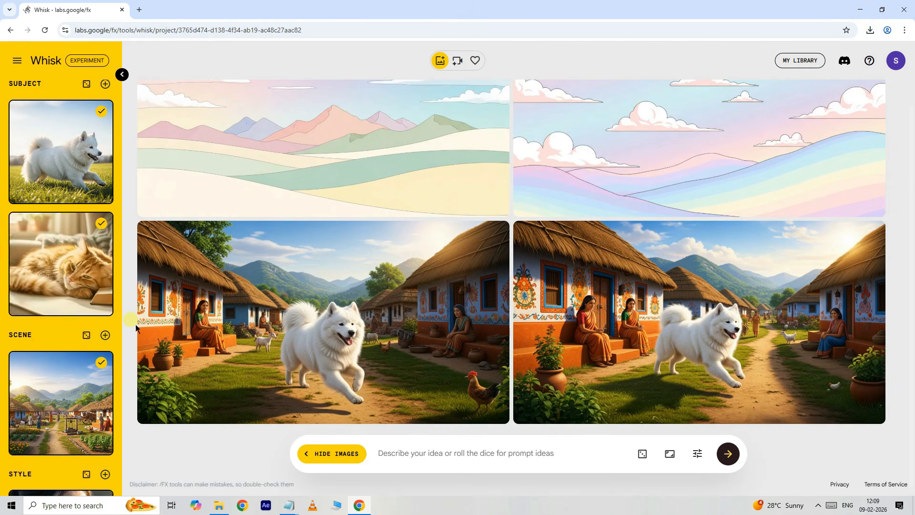
{"action": "left_click", "coordinate": [732, 459]}
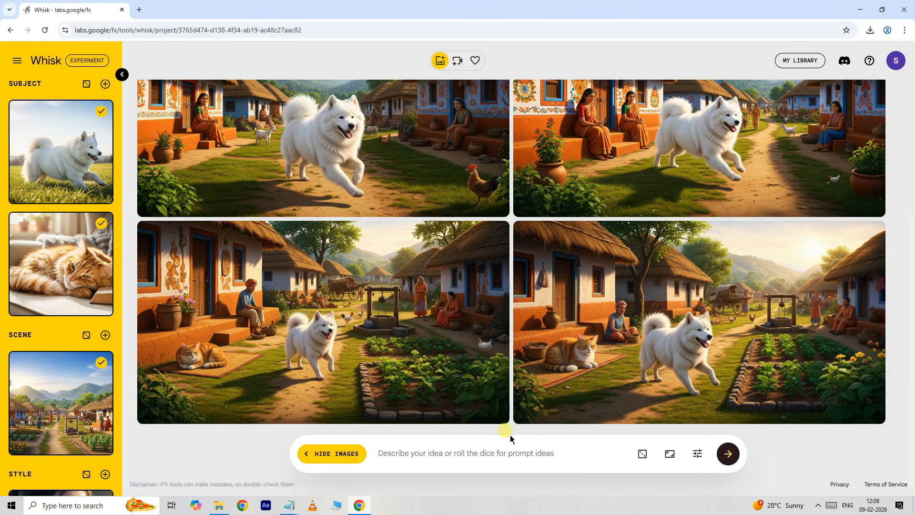
{"action": "mouse_move", "coordinate": [224, 359]}
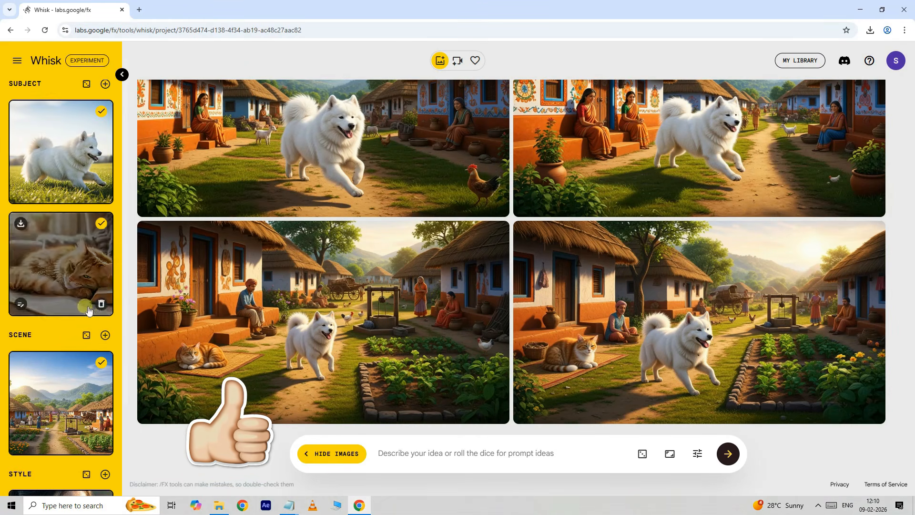
Step: Remove the dog and cat subject references, the scene reference and the style reference from the project
{"action": "mouse_move", "coordinate": [77, 409]}
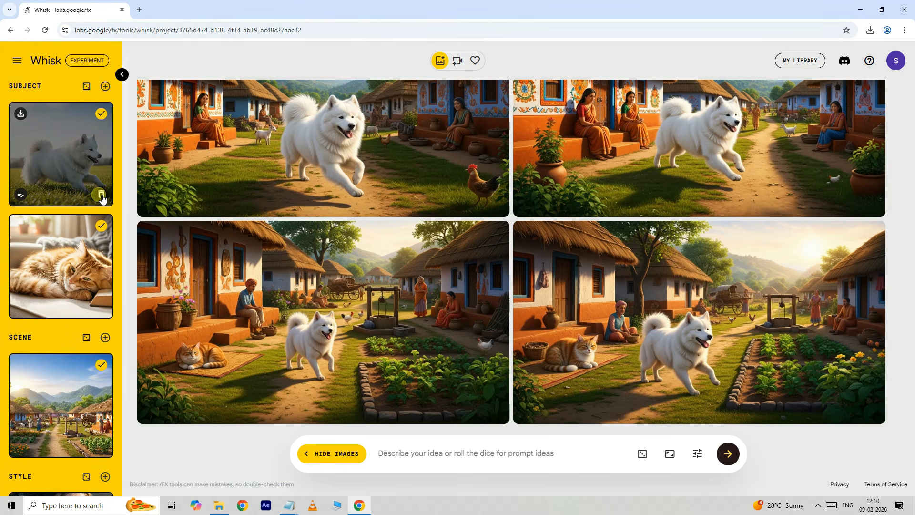
{"action": "left_click", "coordinate": [101, 194]}
{"action": "left_click", "coordinate": [102, 196]}
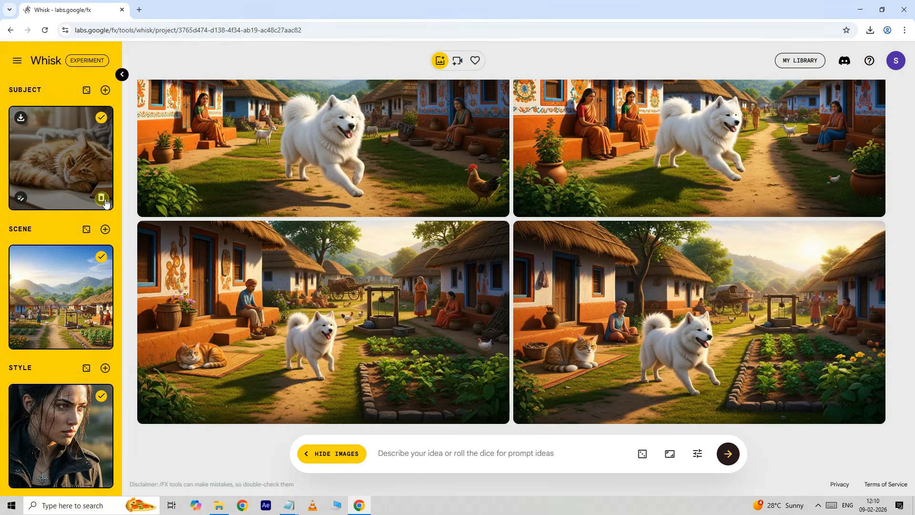
{"action": "left_click", "coordinate": [102, 340]}
{"action": "left_click", "coordinate": [101, 477]}
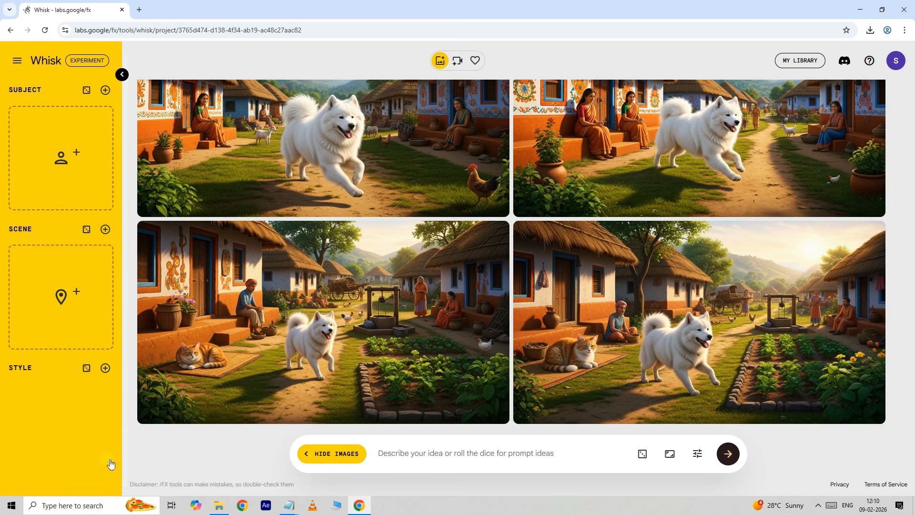
Step: Upload Girl.png as the subject reference and Background.png as the scene reference
{"action": "mouse_move", "coordinate": [94, 139]}
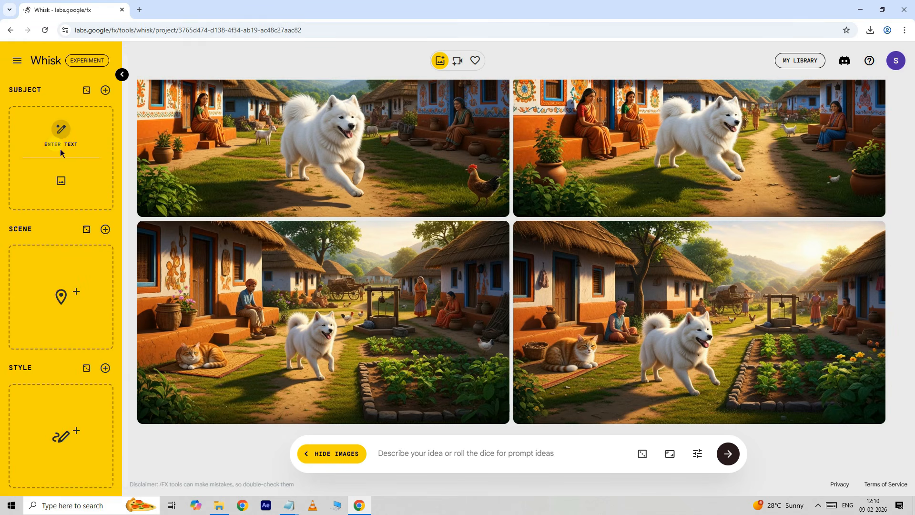
{"action": "left_click", "coordinate": [68, 187]}
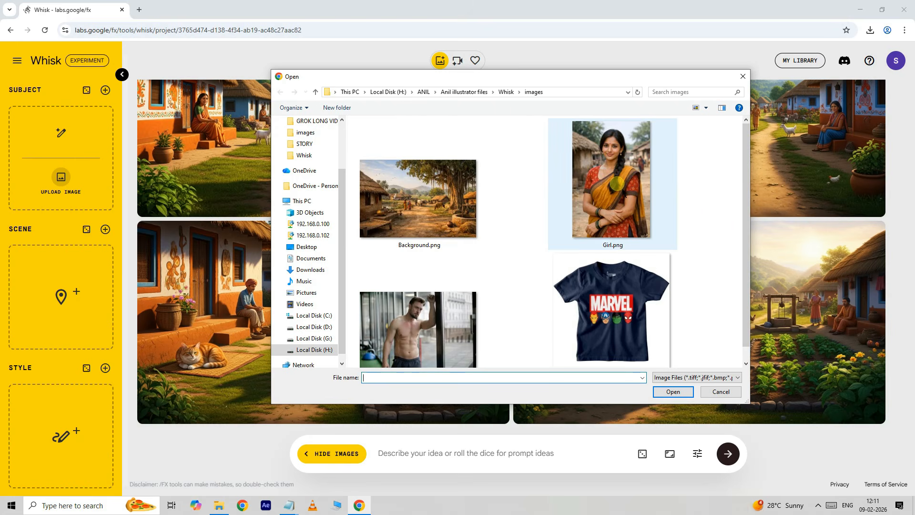
{"action": "left_click", "coordinate": [621, 192]}
{"action": "left_click", "coordinate": [674, 392]}
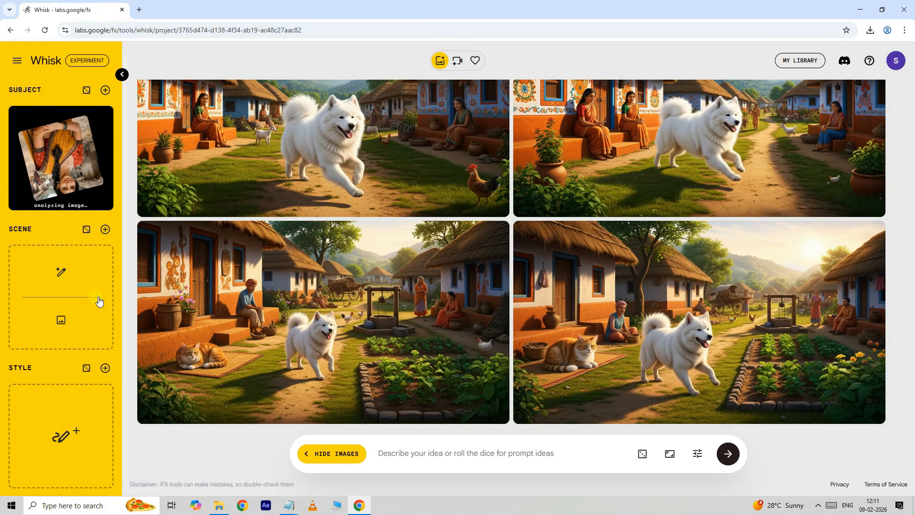
{"action": "left_click", "coordinate": [66, 325]}
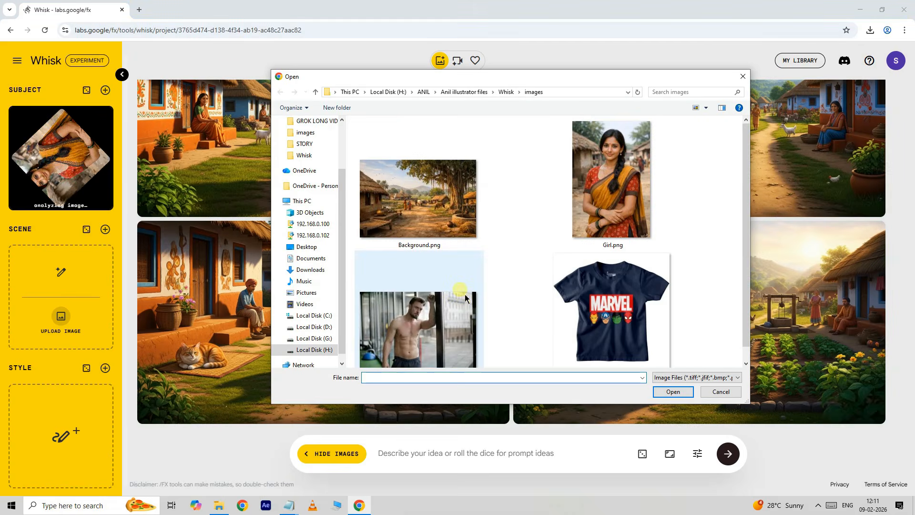
{"action": "left_click", "coordinate": [424, 224]}
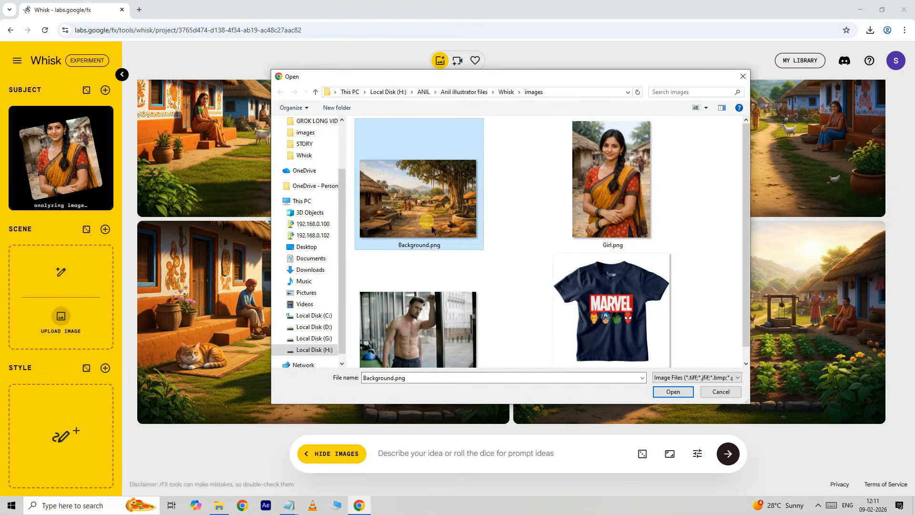
{"action": "left_click", "coordinate": [673, 391]}
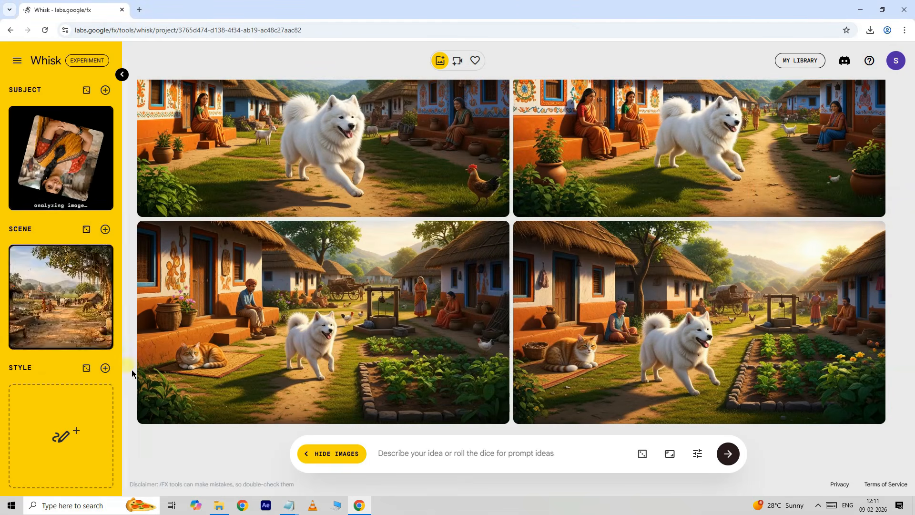
Step: Open the text prompt entry for the style reference and switch to STYLE PROMPTS.txt in Notepad
{"action": "mouse_move", "coordinate": [81, 427]}
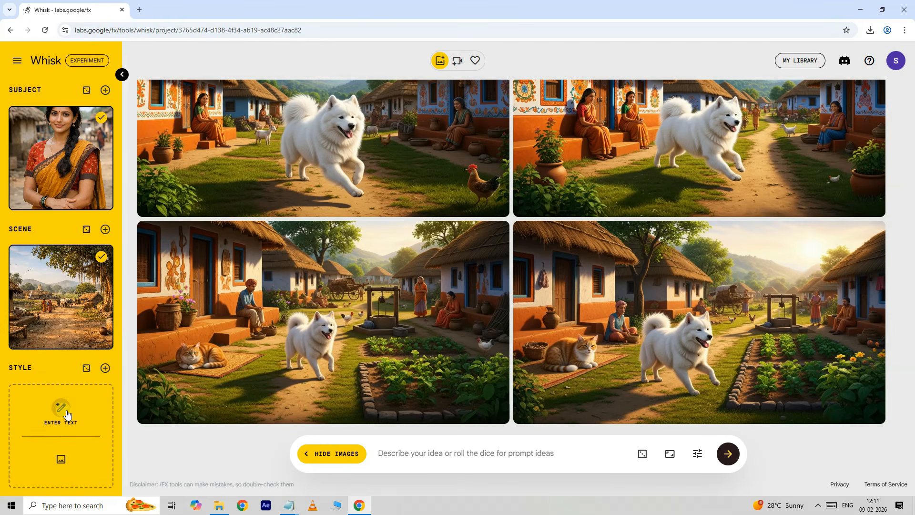
{"action": "left_click", "coordinate": [68, 414]}
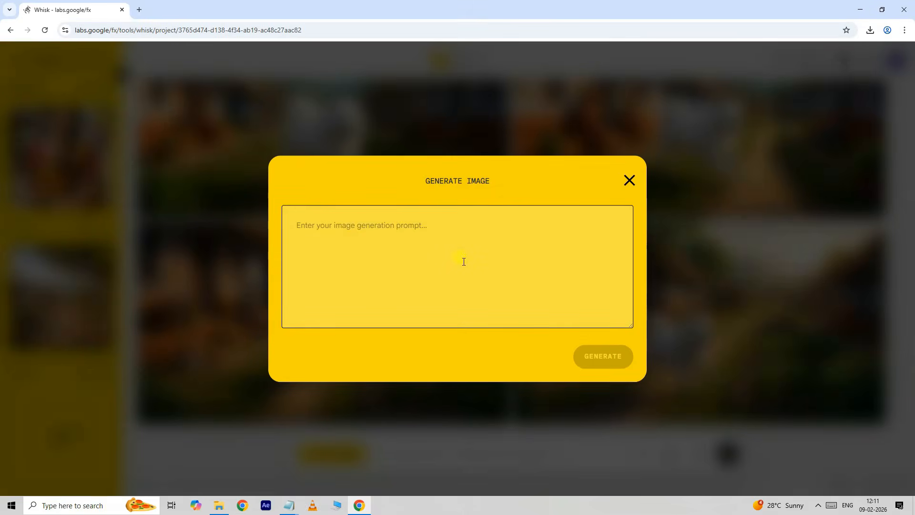
{"action": "mouse_move", "coordinate": [296, 511]}
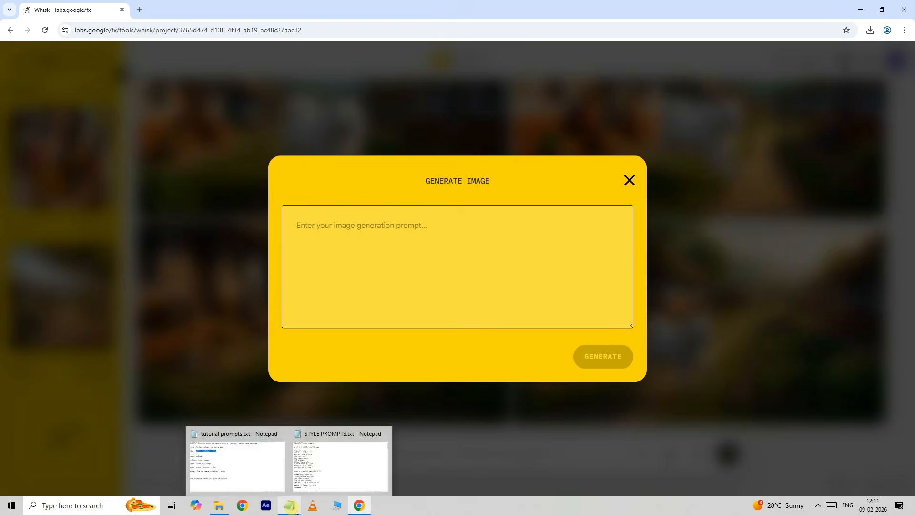
{"action": "left_click", "coordinate": [354, 473]}
Step: Look through the realistic, 2D and 3D sections of the style prompts file and return to its beginning
{"action": "scroll", "coordinate": [910, 231], "scroll_direction": "down", "scroll_amount": 20}
{"action": "scroll", "coordinate": [329, 234], "scroll_direction": "up", "scroll_amount": 20}
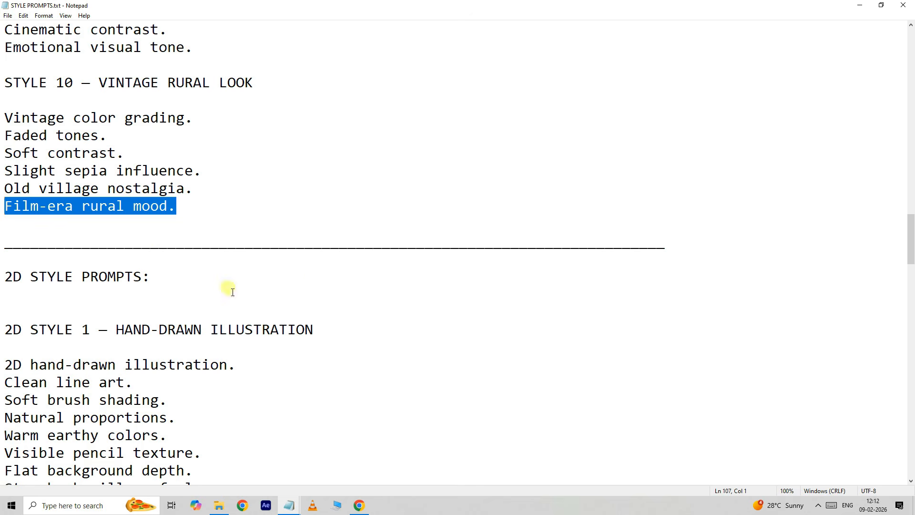
{"action": "left_click", "coordinate": [229, 288]}
{"action": "left_click_drag", "start_coordinate": [5, 277], "coordinate": [159, 268]}
{"action": "scroll", "coordinate": [159, 268], "scroll_direction": "down", "scroll_amount": 20}
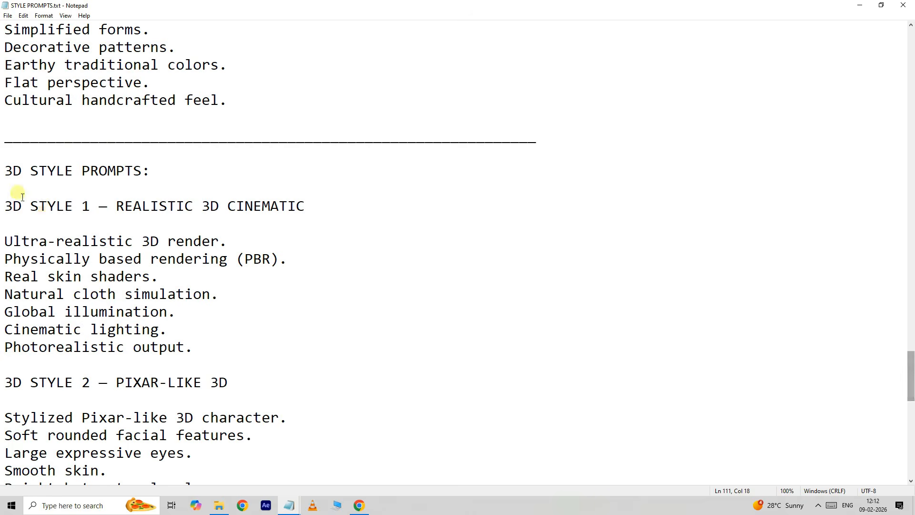
{"action": "left_click_drag", "start_coordinate": [5, 172], "coordinate": [143, 172]}
{"action": "left_click_drag", "start_coordinate": [911, 372], "coordinate": [911, 22]}
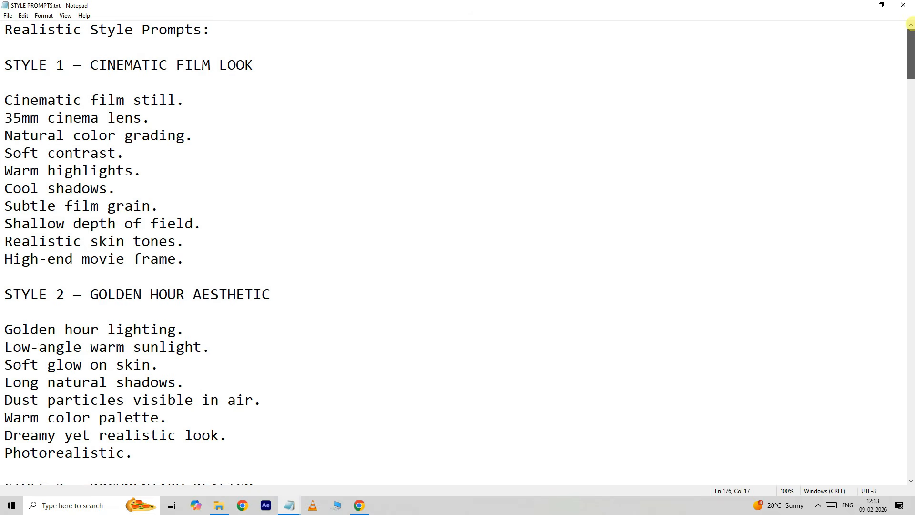
Step: Copy the "CINEMATIC FILM LOOK" prompt with its description lines and generate the style reference from it in Whisk
{"action": "left_click_drag", "start_coordinate": [98, 70], "coordinate": [195, 273]}
{"action": "right_click", "coordinate": [89, 145]}
{"action": "left_click", "coordinate": [119, 171]}
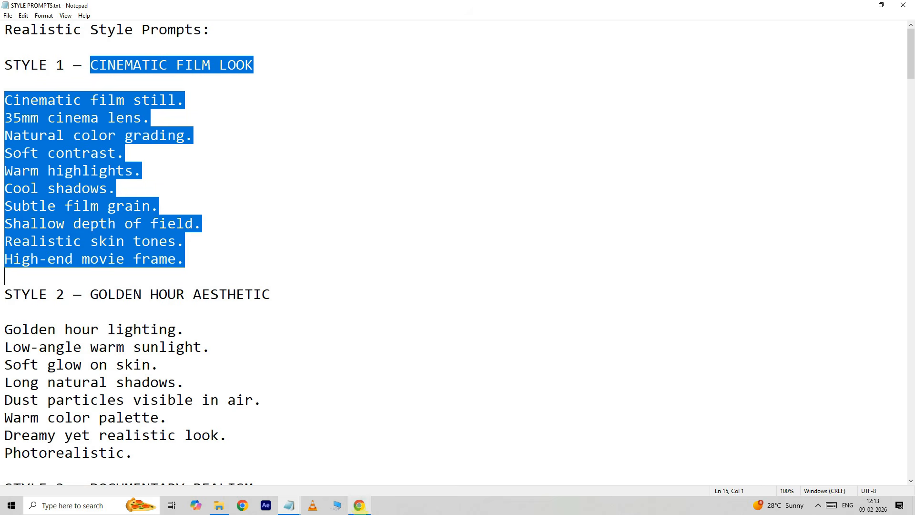
{"action": "left_click", "coordinate": [359, 505]}
{"action": "right_click", "coordinate": [369, 232]}
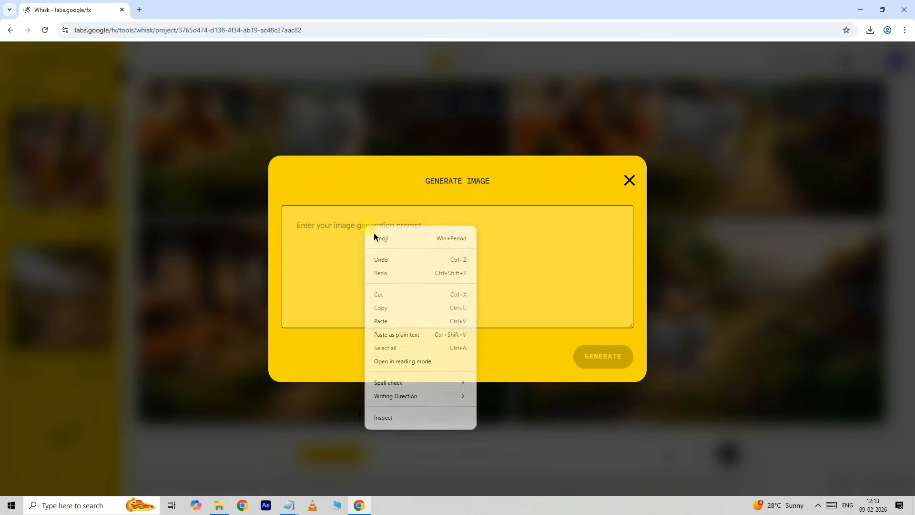
{"action": "left_click", "coordinate": [397, 326]}
{"action": "left_click", "coordinate": [605, 358]}
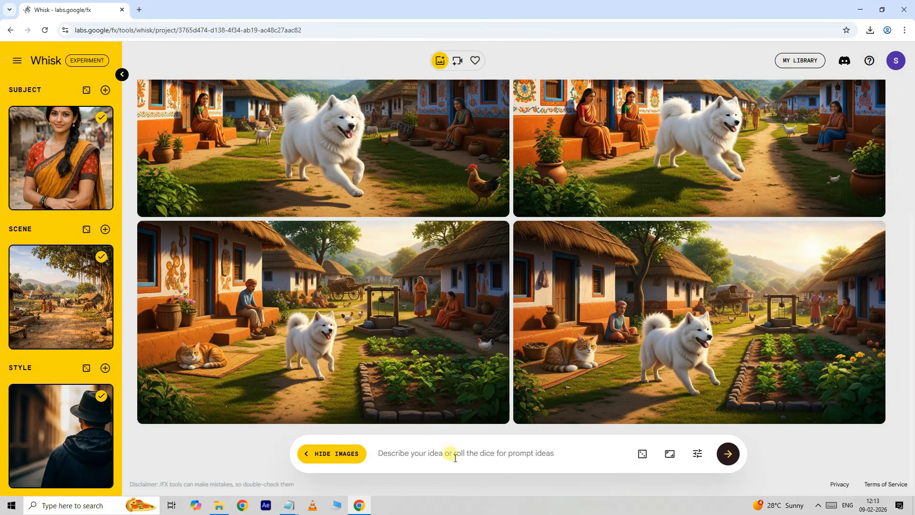
Step: Generate 16:9 landscape images from the girl, village background and cinematic style references, and download the second result
{"action": "left_click", "coordinate": [672, 455]}
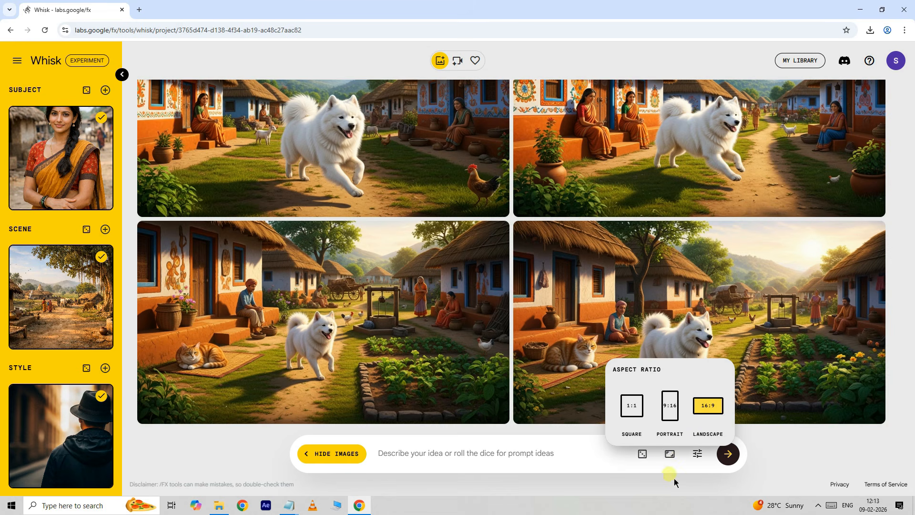
{"action": "left_click", "coordinate": [728, 454]}
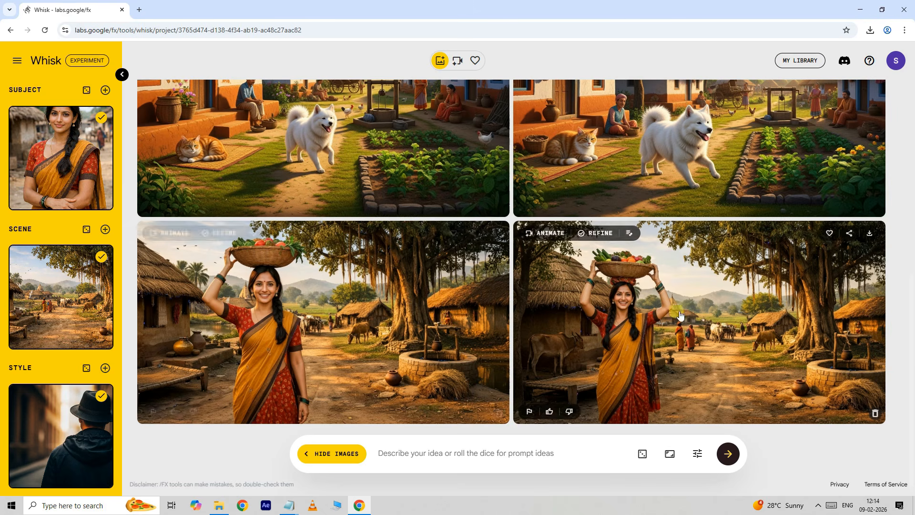
{"action": "left_click", "coordinate": [870, 234]}
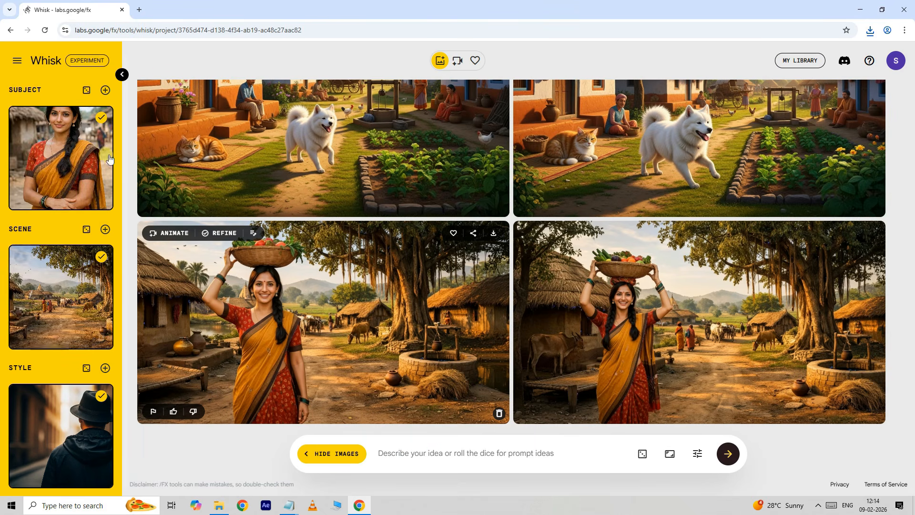
Step: Remove the girl subject, village scene and cinematic style references to empty all three reference slots
{"action": "left_click", "coordinate": [101, 197]}
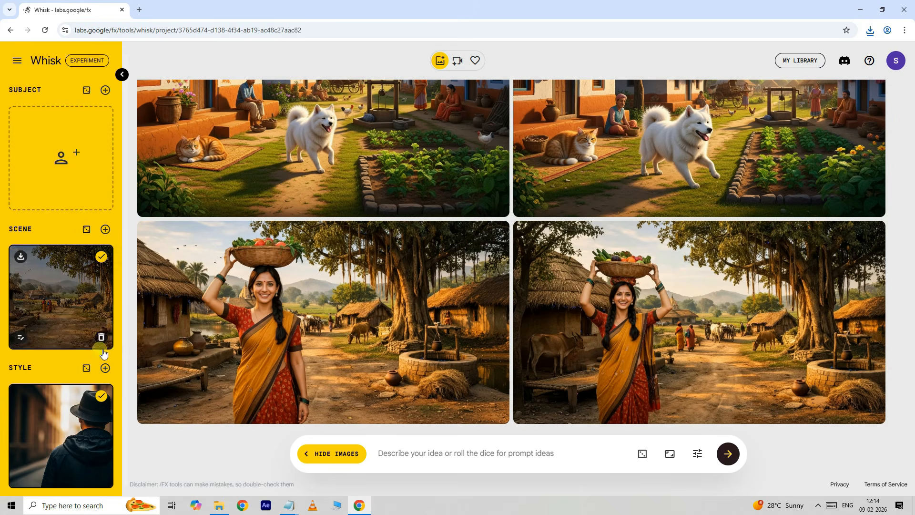
{"action": "left_click", "coordinate": [101, 335]}
{"action": "left_click", "coordinate": [101, 476]}
{"action": "mouse_move", "coordinate": [73, 169]}
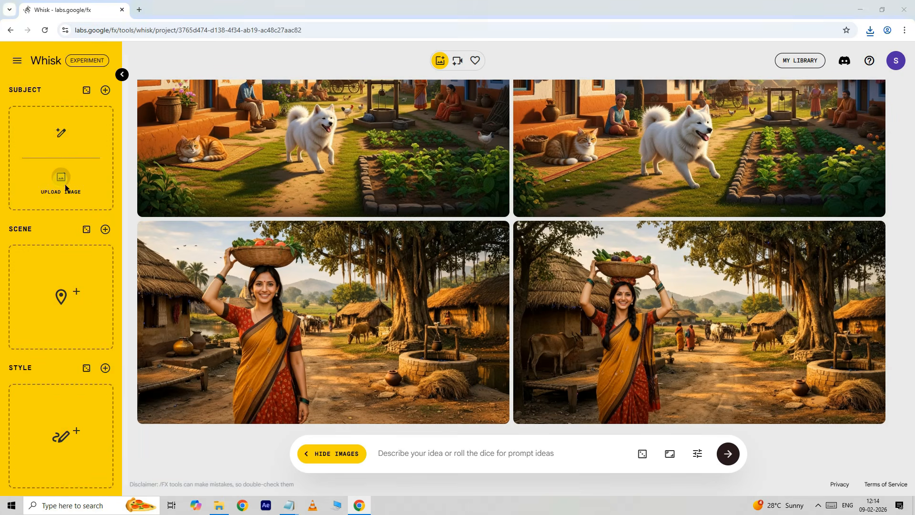
Step: Upload tshirt.webp as the subject reference and man.jpg as the scene reference
{"action": "left_click", "coordinate": [65, 187]}
{"action": "left_click", "coordinate": [618, 298]}
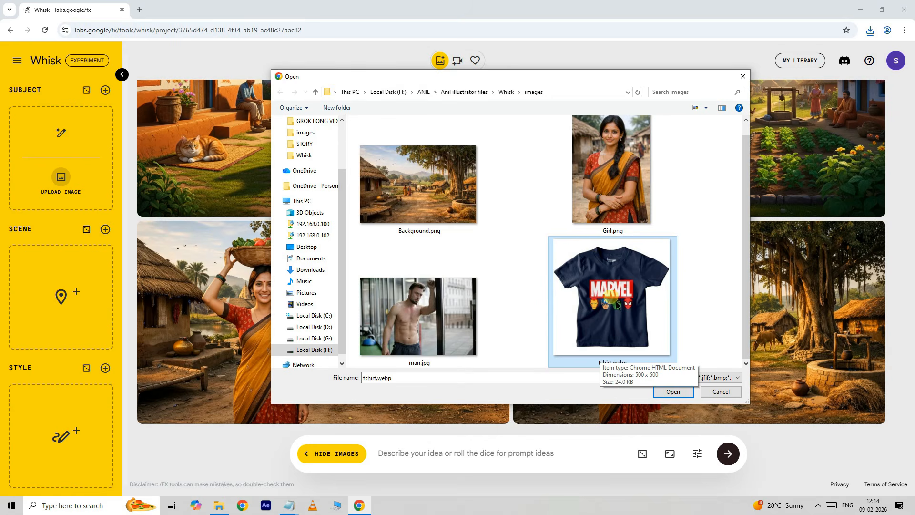
{"action": "left_click", "coordinate": [673, 391]}
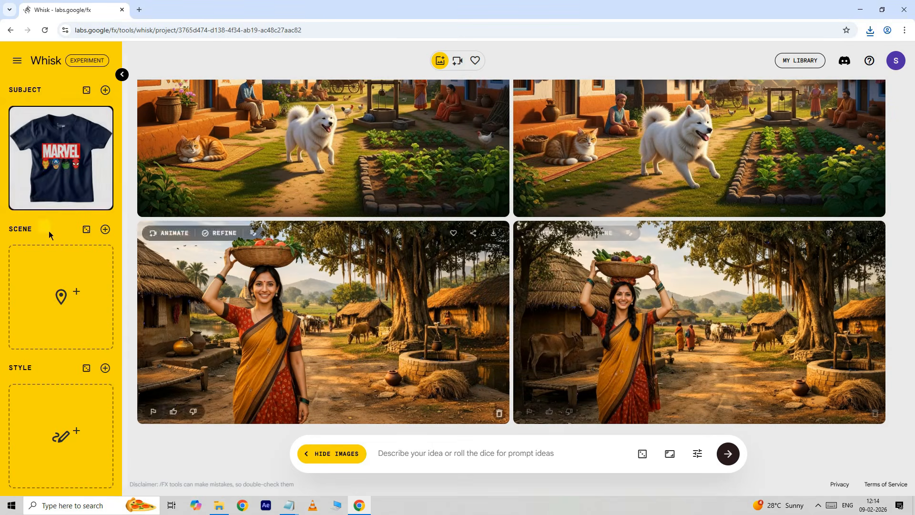
{"action": "mouse_move", "coordinate": [94, 284]}
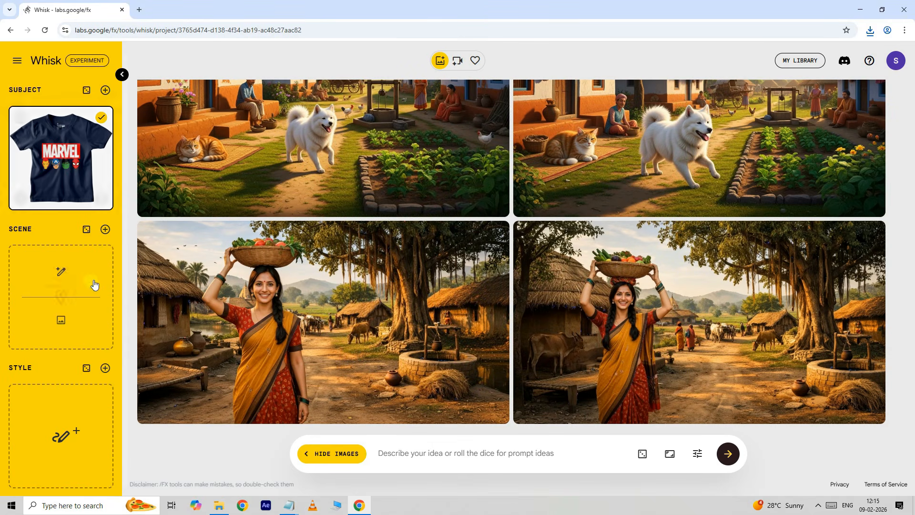
{"action": "left_click", "coordinate": [65, 327]}
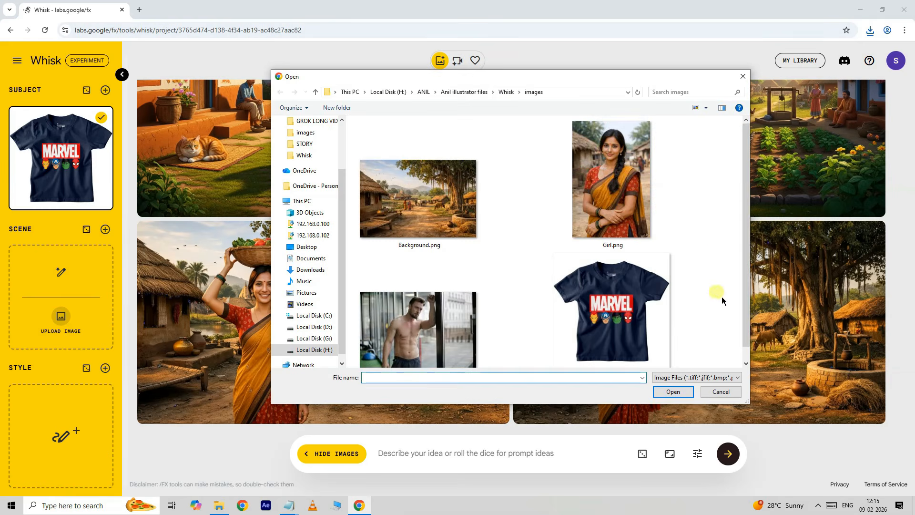
{"action": "scroll", "coordinate": [749, 221], "scroll_direction": "down", "scroll_amount": 1}
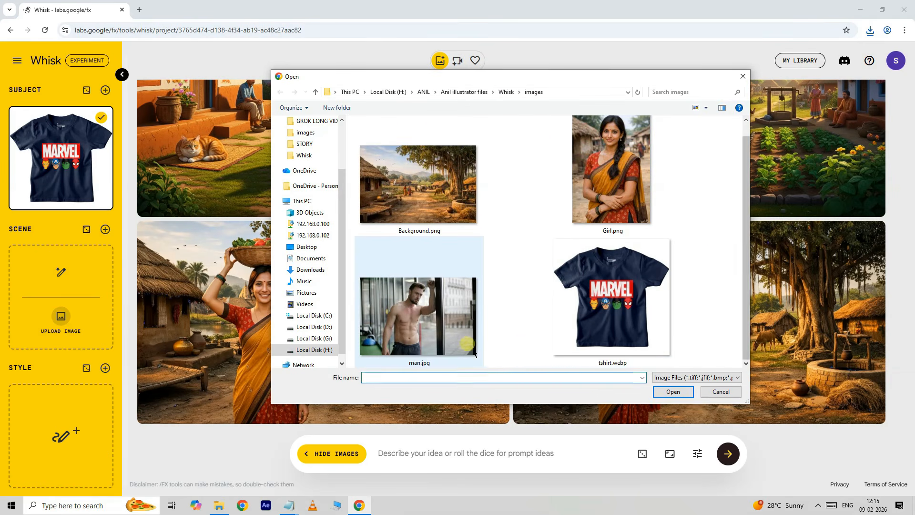
{"action": "left_click", "coordinate": [427, 337]}
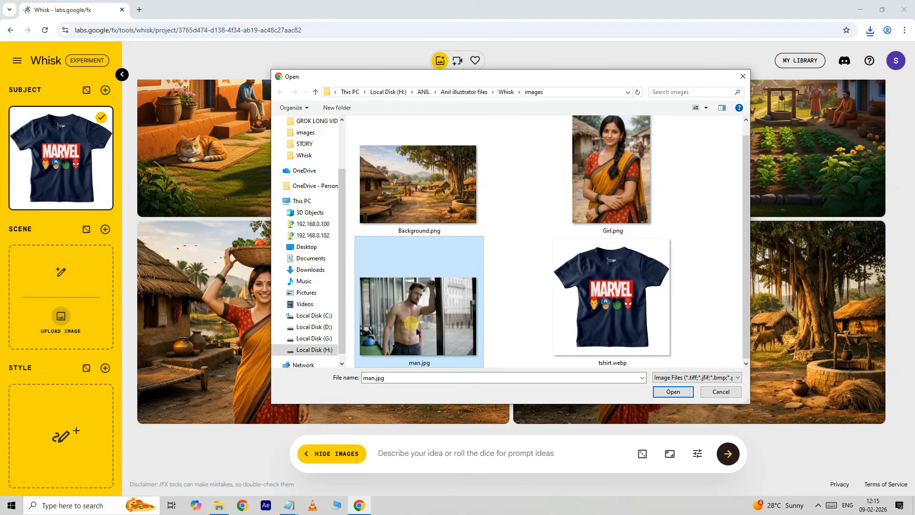
{"action": "left_click", "coordinate": [673, 391]}
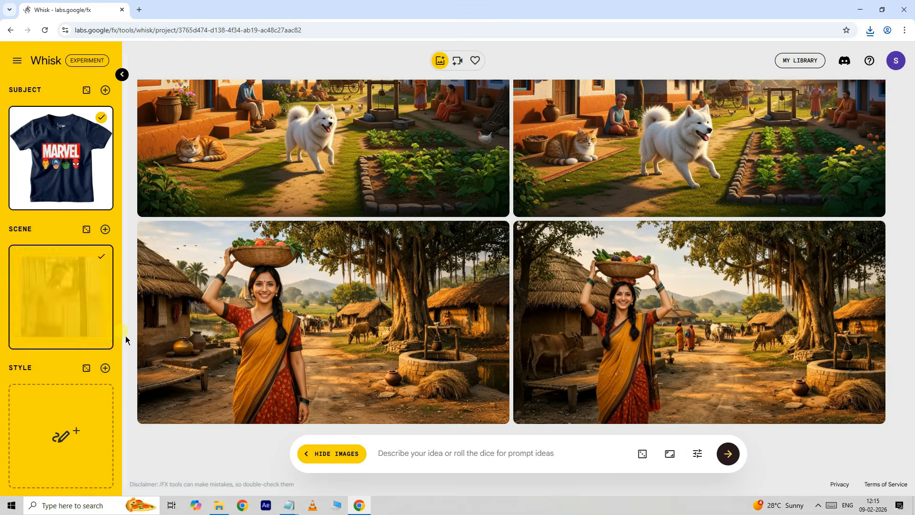
Step: Open the style reference's text prompt and copy the "DOCUMENTARY REALISM" style with its description lines from STYLE PROMPTS.txt
{"action": "mouse_move", "coordinate": [68, 420]}
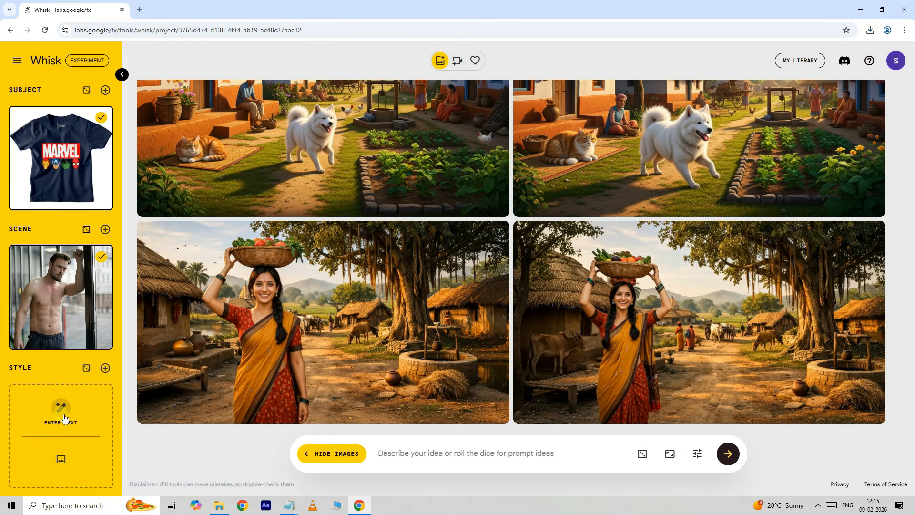
{"action": "left_click", "coordinate": [65, 414]}
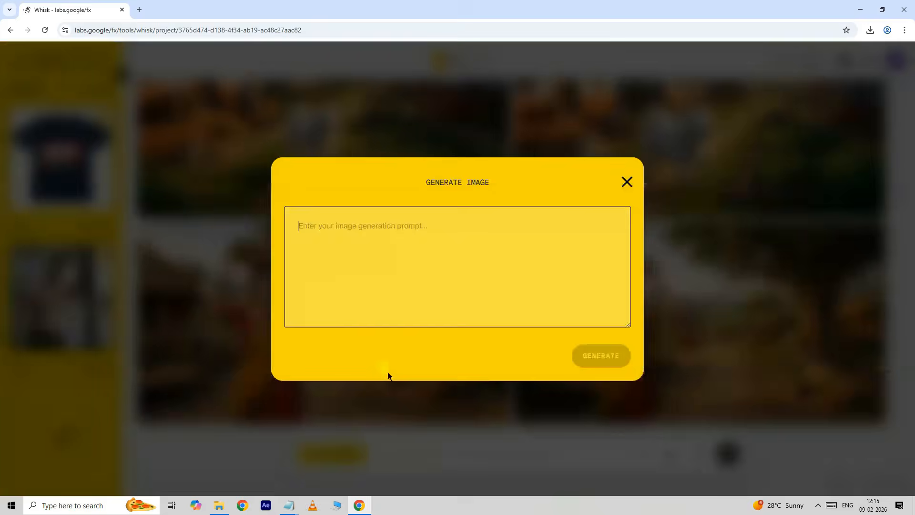
{"action": "mouse_move", "coordinate": [289, 505]}
{"action": "left_click", "coordinate": [359, 479]}
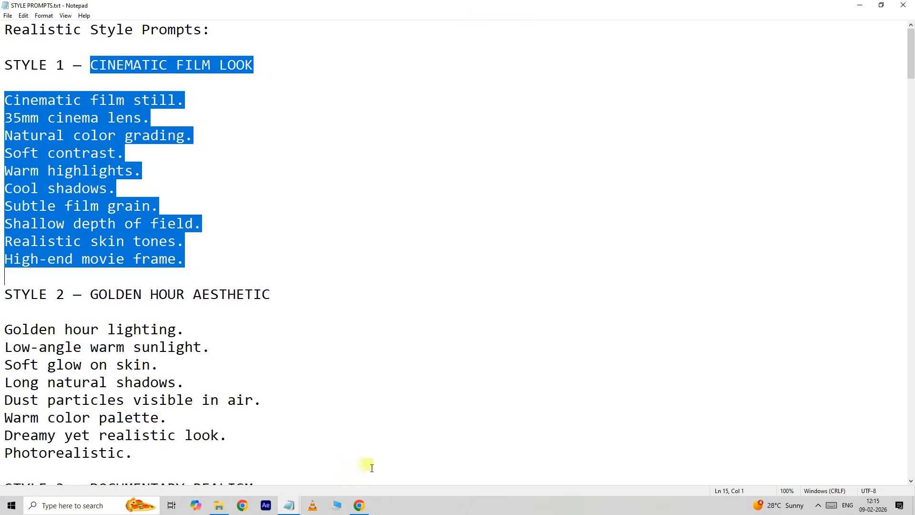
{"action": "left_click", "coordinate": [470, 334]}
{"action": "left_click_drag", "start_coordinate": [911, 53], "coordinate": [910, 91]}
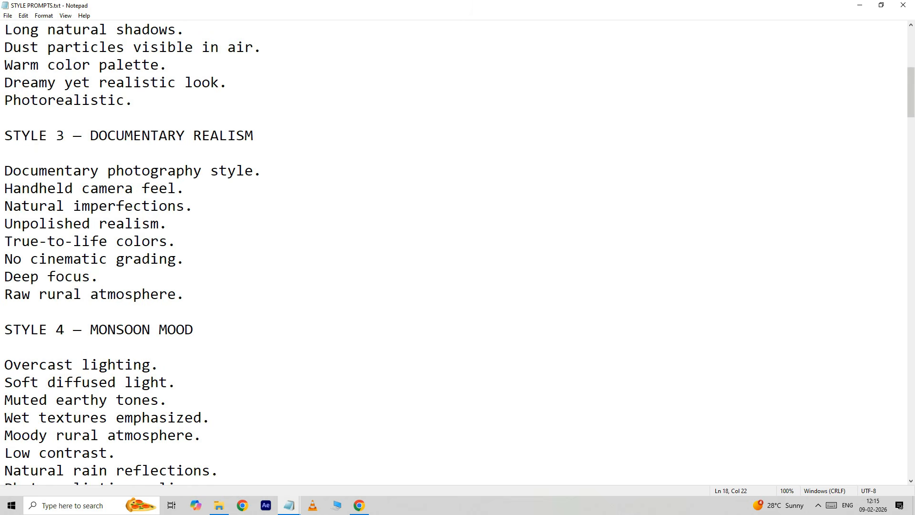
{"action": "left_click_drag", "start_coordinate": [11, 173], "coordinate": [204, 292]}
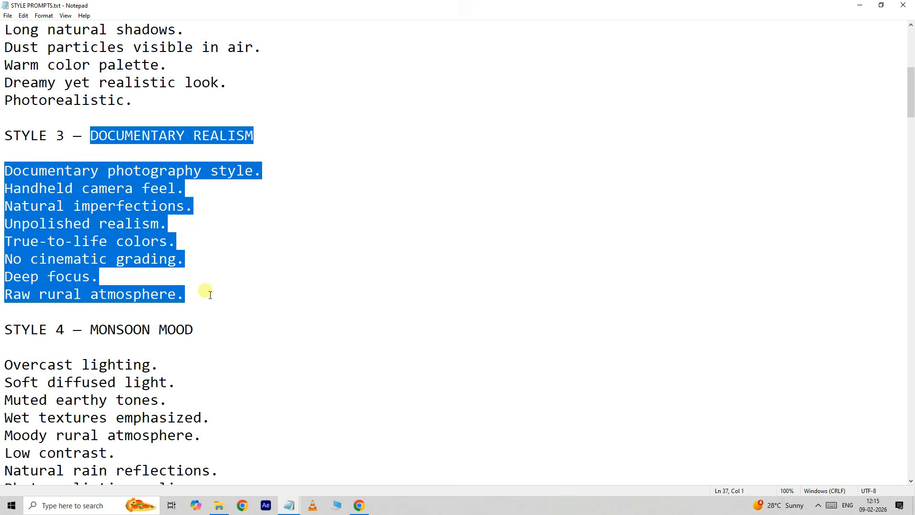
{"action": "right_click", "coordinate": [126, 220]}
{"action": "left_click", "coordinate": [152, 250]}
Step: Return to Whisk and generate the style reference from the copied documentary realism prompt
{"action": "left_click", "coordinate": [360, 505]}
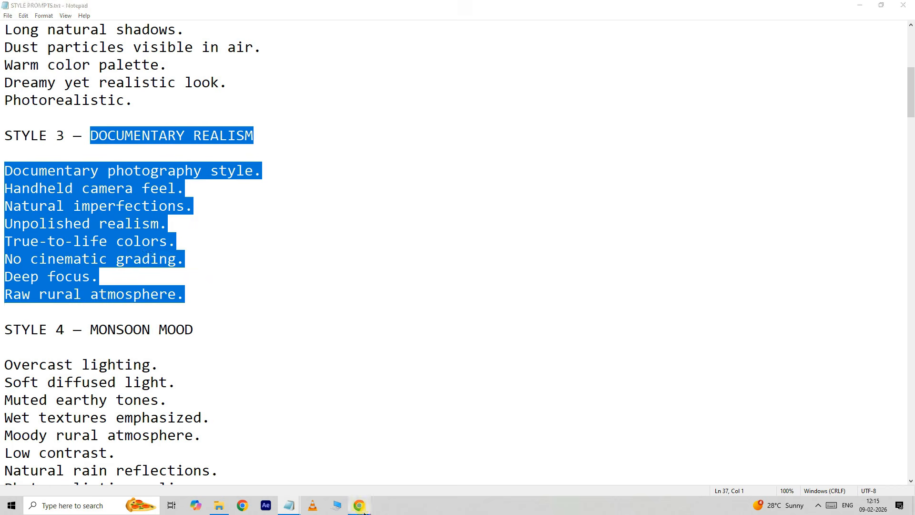
{"action": "right_click", "coordinate": [362, 237]}
{"action": "left_click", "coordinate": [392, 332]}
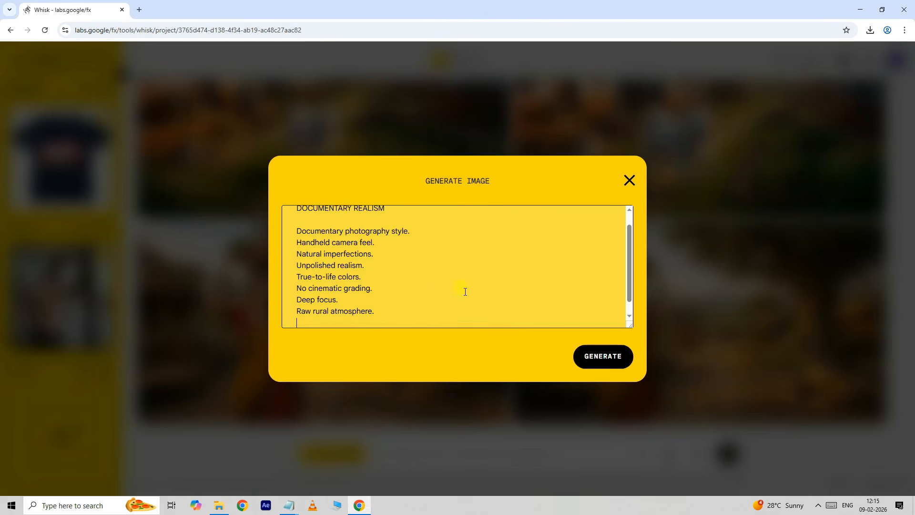
{"action": "left_click", "coordinate": [618, 366]}
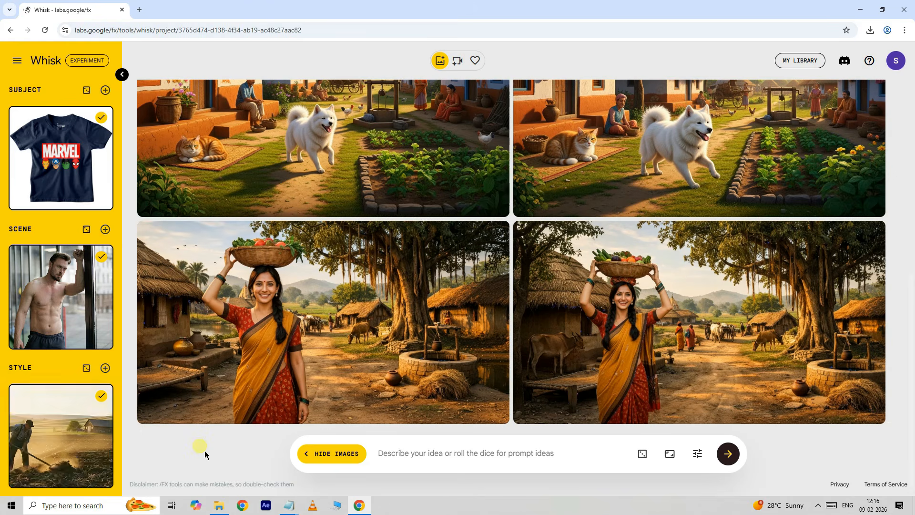
Step: Generate images from the T-shirt, man and documentary style references, and download both results
{"action": "mouse_move", "coordinate": [64, 418]}
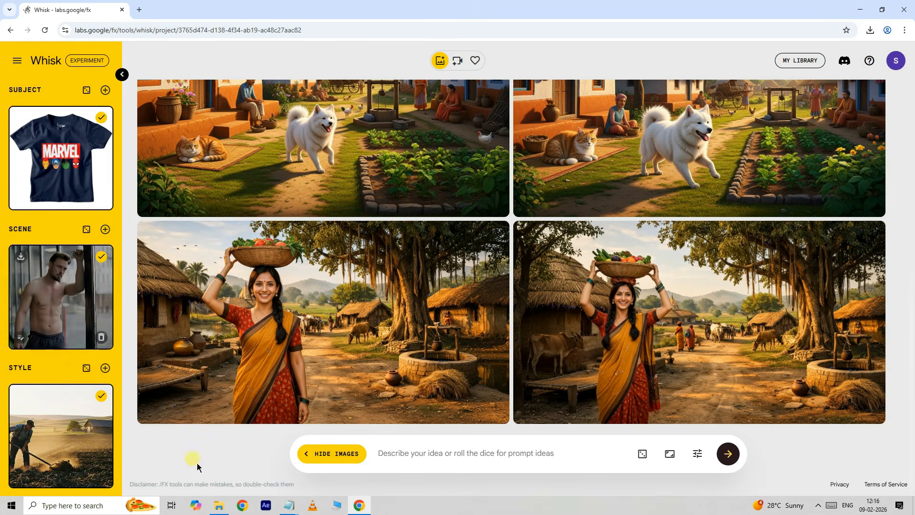
{"action": "left_click", "coordinate": [728, 453]}
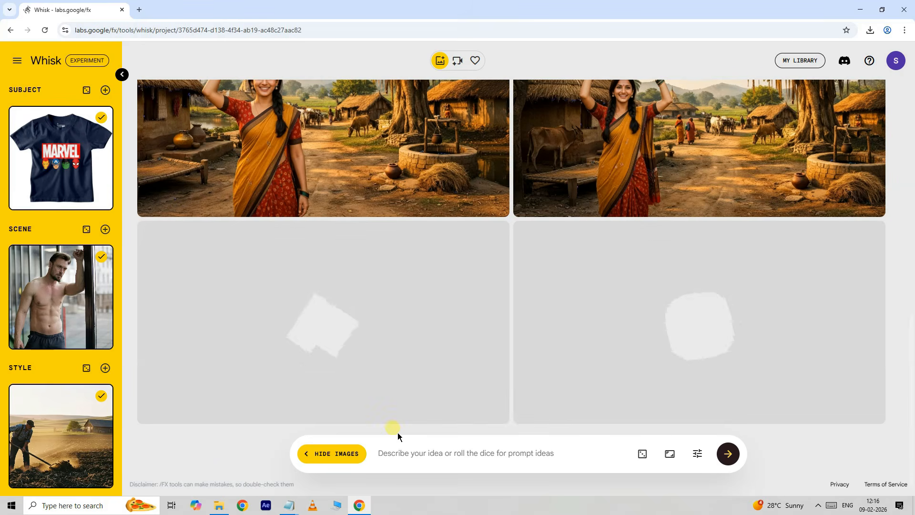
{"action": "mouse_move", "coordinate": [336, 329]}
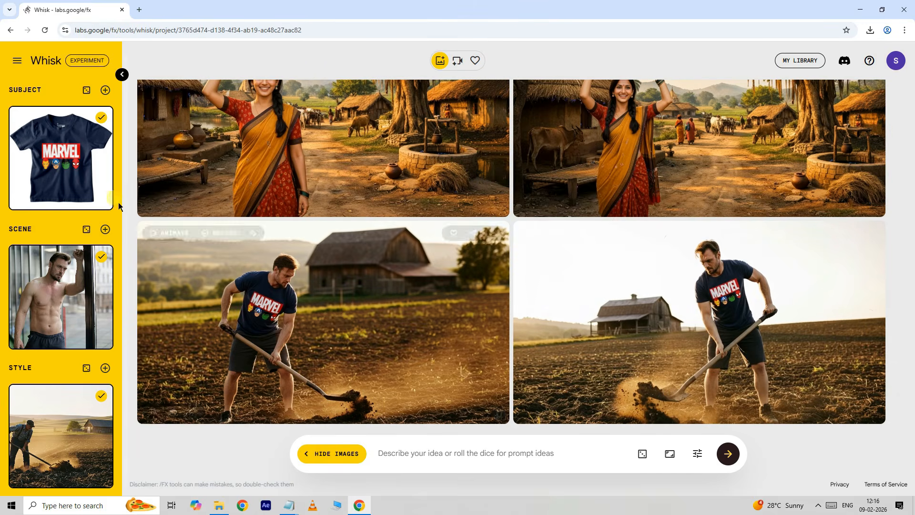
{"action": "mouse_move", "coordinate": [74, 323]}
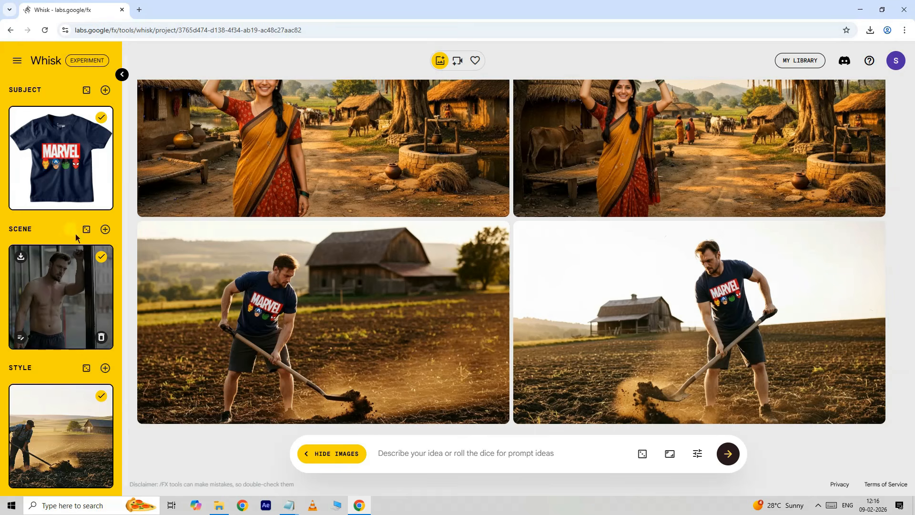
{"action": "mouse_move", "coordinate": [91, 443]}
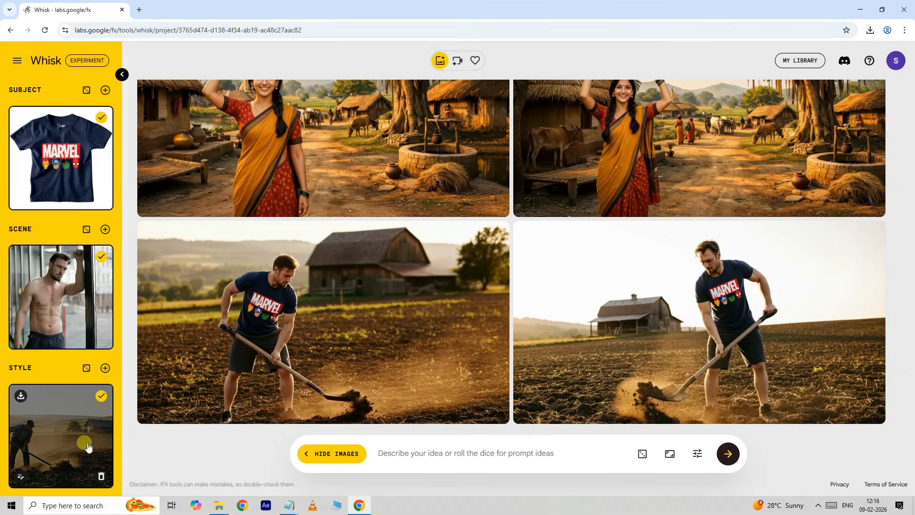
{"action": "mouse_move", "coordinate": [209, 374]}
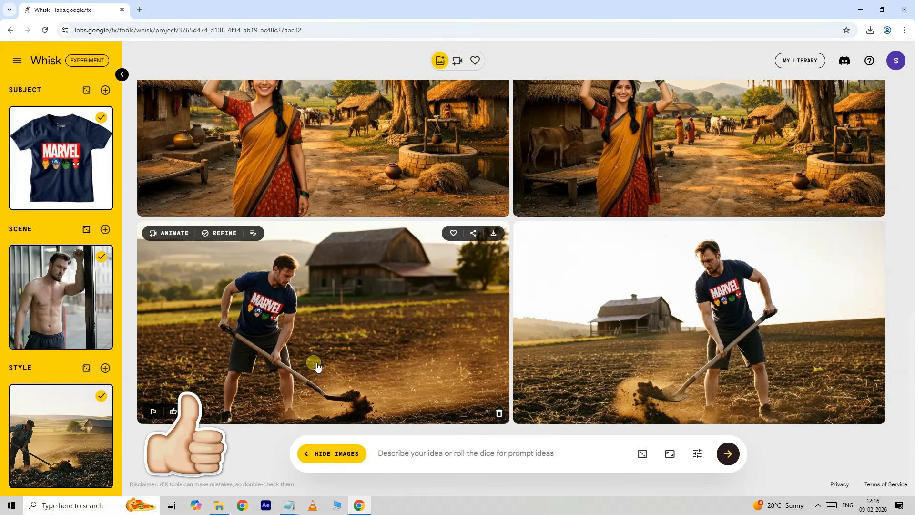
{"action": "left_click", "coordinate": [494, 235]}
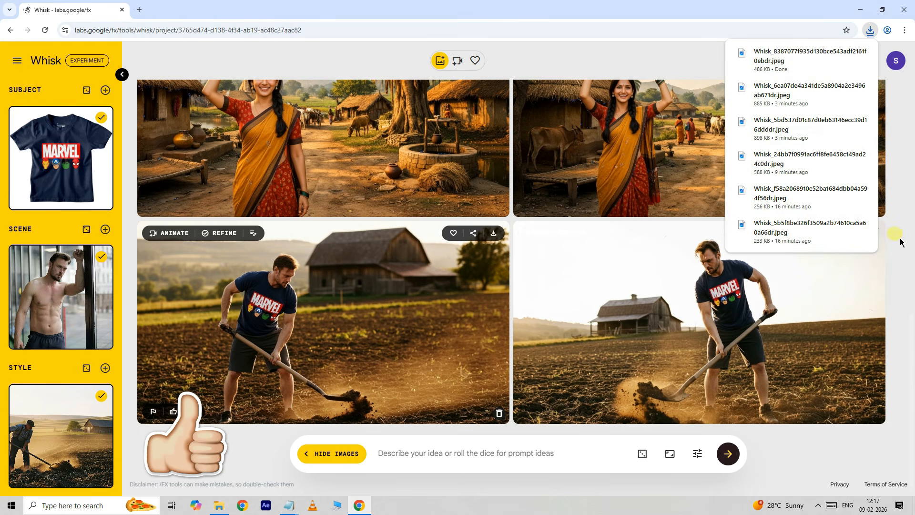
{"action": "left_click", "coordinate": [863, 237]}
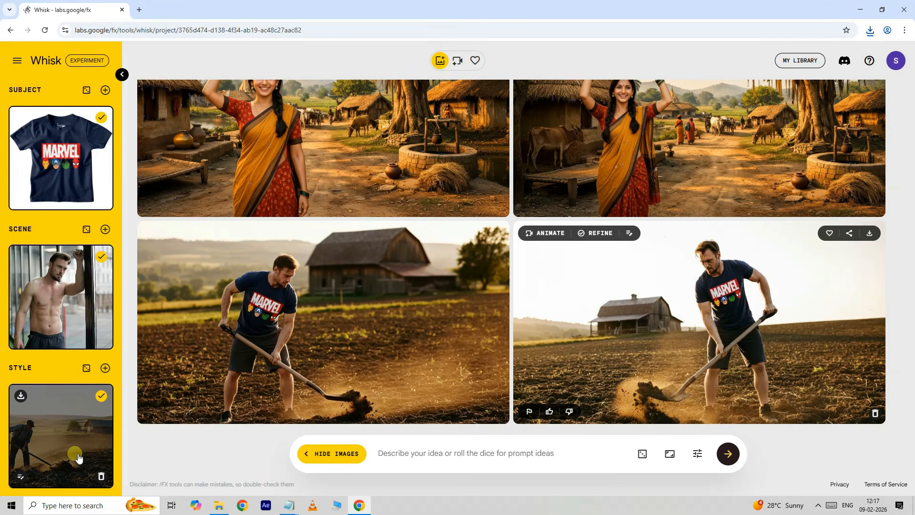
Step: Remove the documentary style reference, open a new style text prompt, and copy "CLAY / MINIATURE LOOK" with its description lines from STYLE PROMPTS.txt
{"action": "left_click", "coordinate": [101, 477]}
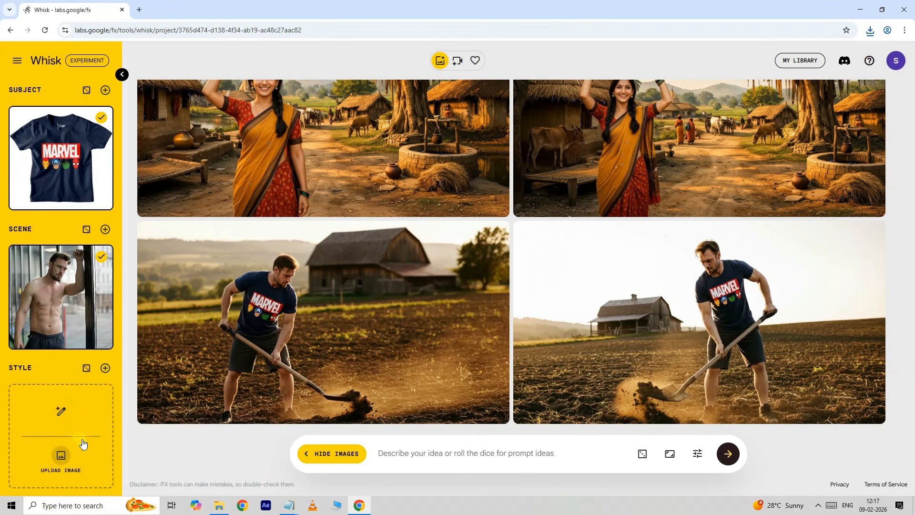
{"action": "left_click", "coordinate": [65, 413]}
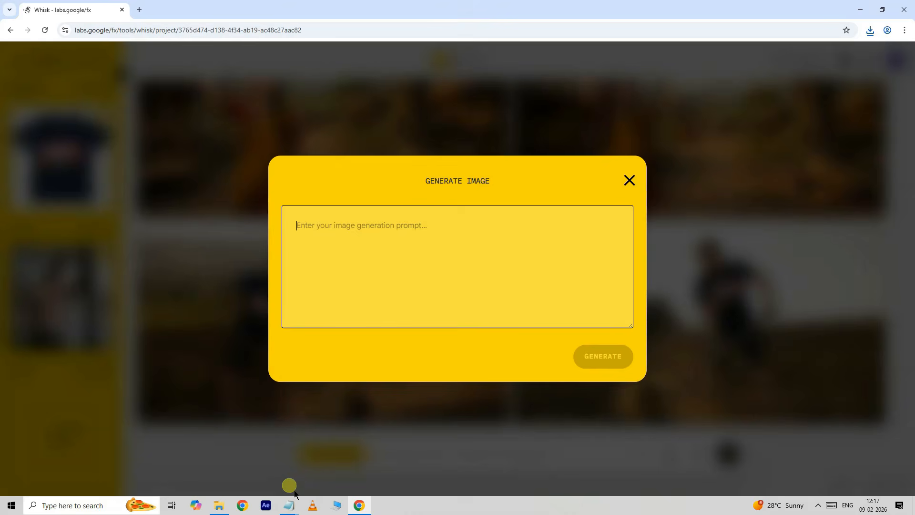
{"action": "mouse_move", "coordinate": [286, 506]}
{"action": "left_click", "coordinate": [327, 477]}
{"action": "left_click_drag", "start_coordinate": [909, 205], "coordinate": [909, 298]}
{"action": "scroll", "coordinate": [101, 343], "scroll_direction": "down", "scroll_amount": 20}
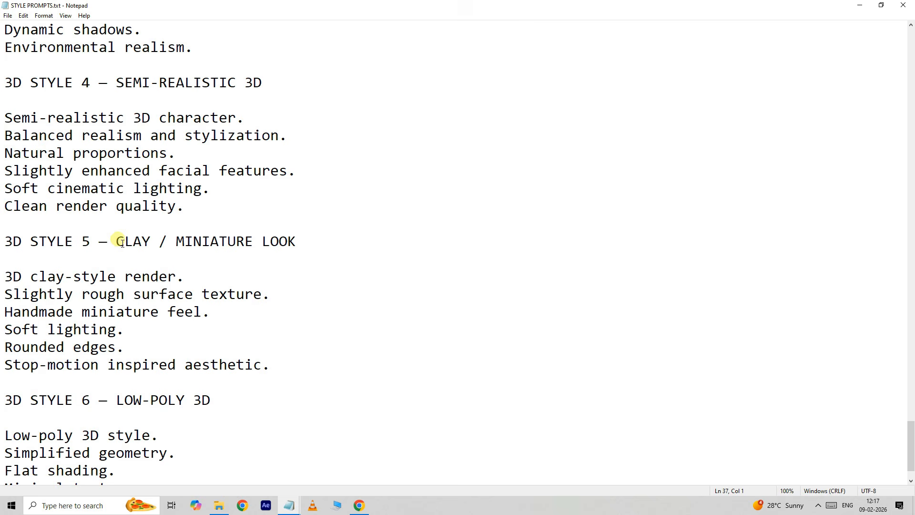
{"action": "left_click_drag", "start_coordinate": [119, 243], "coordinate": [288, 365]}
{"action": "right_click", "coordinate": [111, 296]}
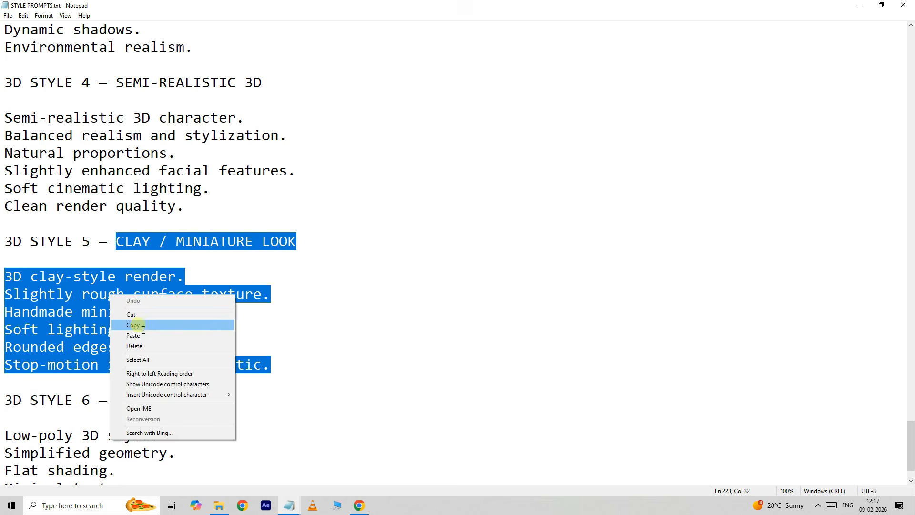
{"action": "left_click", "coordinate": [135, 322]}
Step: Return to Whisk, generate the style reference from the copied clay prompt, and generate images from the three references
{"action": "left_click", "coordinate": [359, 506]}
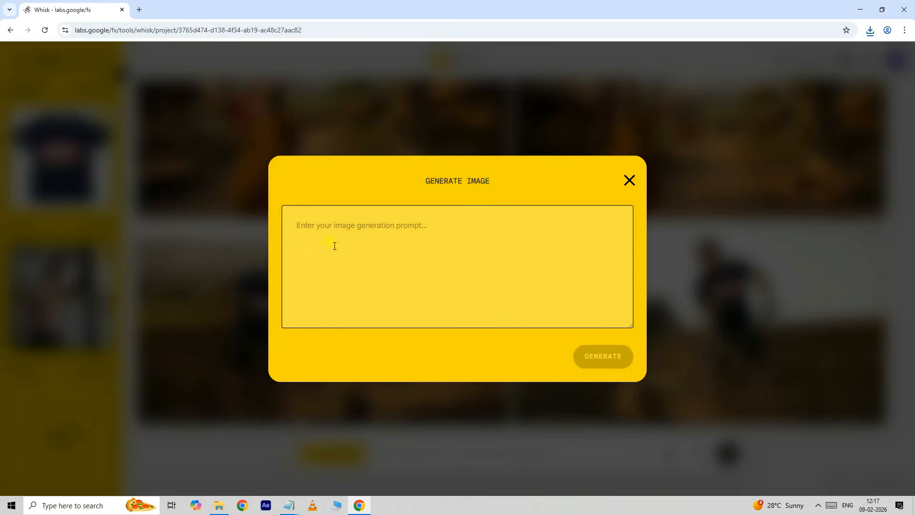
{"action": "right_click", "coordinate": [320, 222]}
{"action": "left_click", "coordinate": [350, 318]}
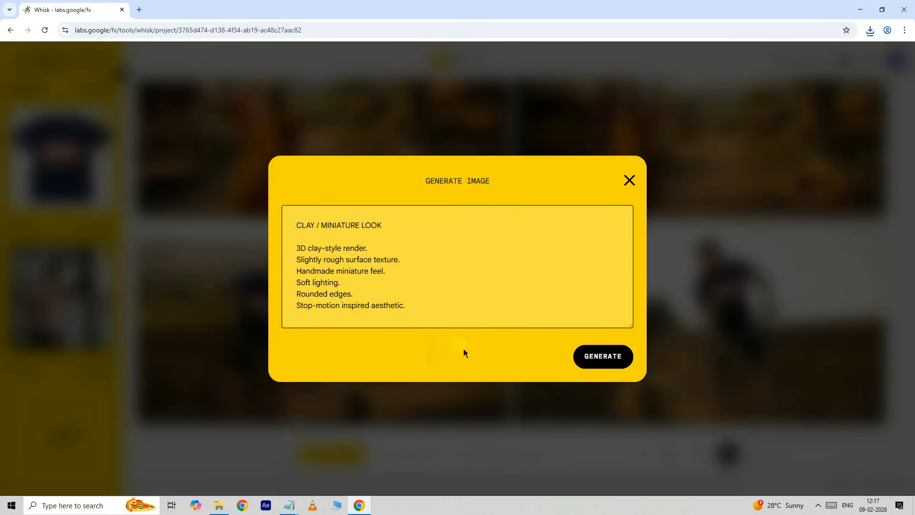
{"action": "left_click", "coordinate": [603, 356]}
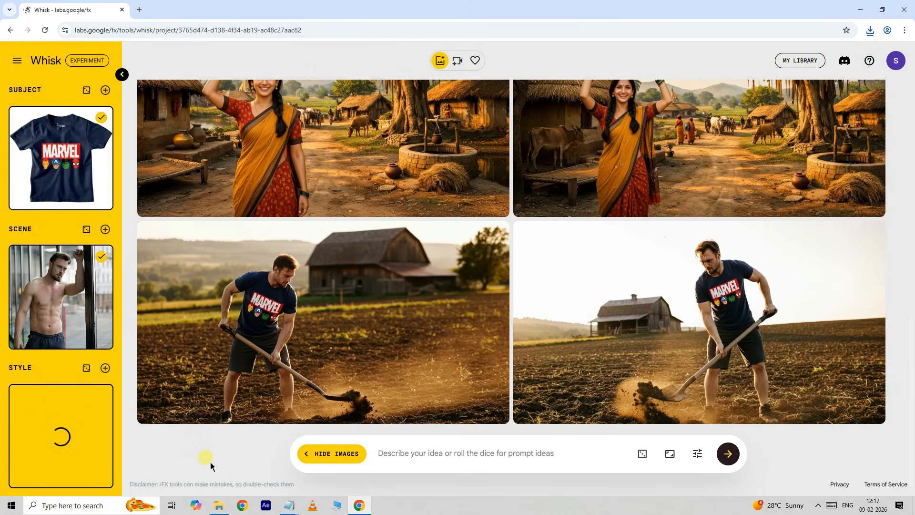
{"action": "key", "text": "Return"}
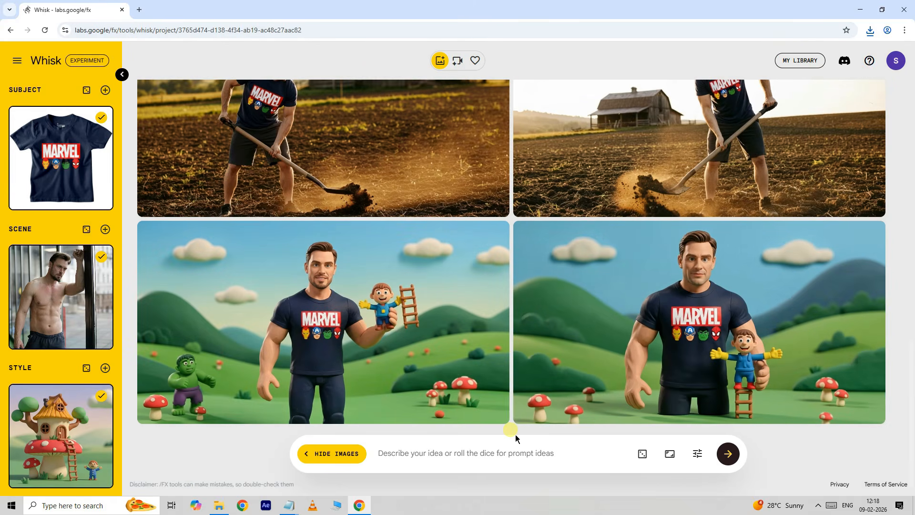
{"action": "mouse_move", "coordinate": [497, 417]}
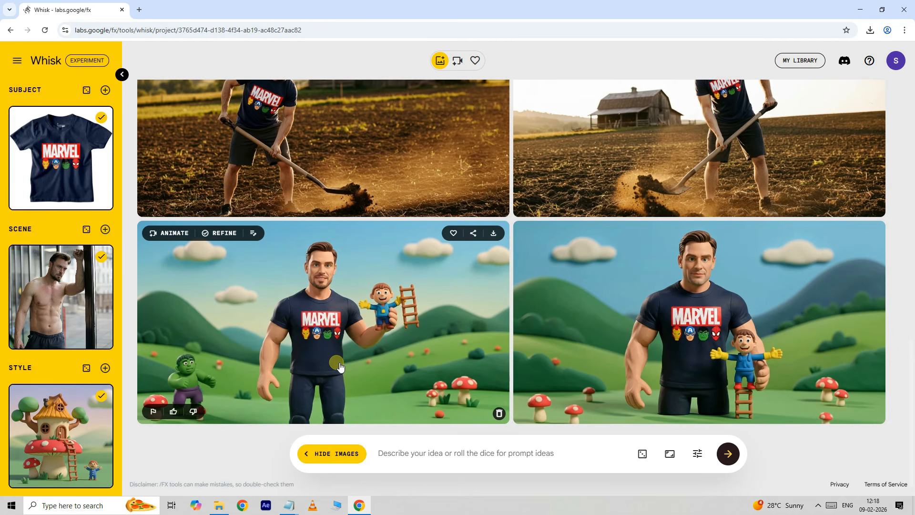
Step: Refine the generated image of the man digging by the barn with the edit prompt "add dog in this scene"
{"action": "scroll", "coordinate": [340, 367], "scroll_direction": "up", "scroll_amount": 4}
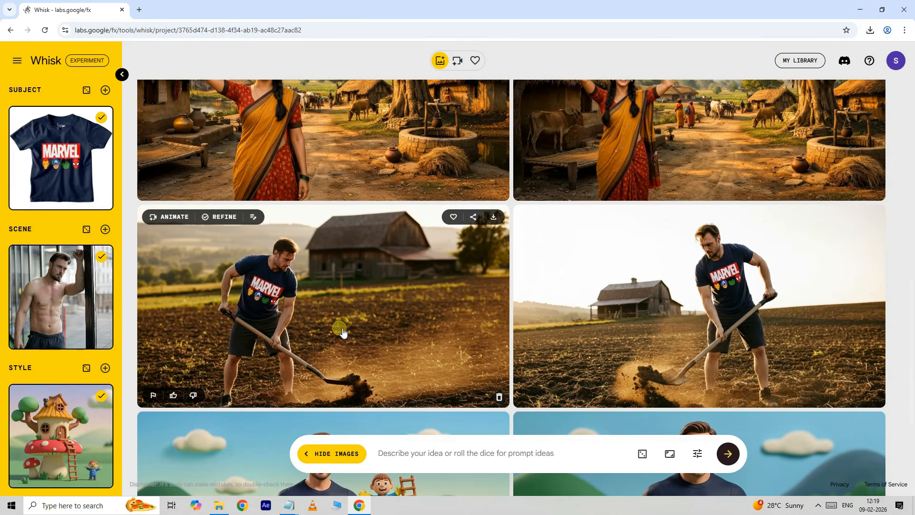
{"action": "left_click", "coordinate": [229, 223]}
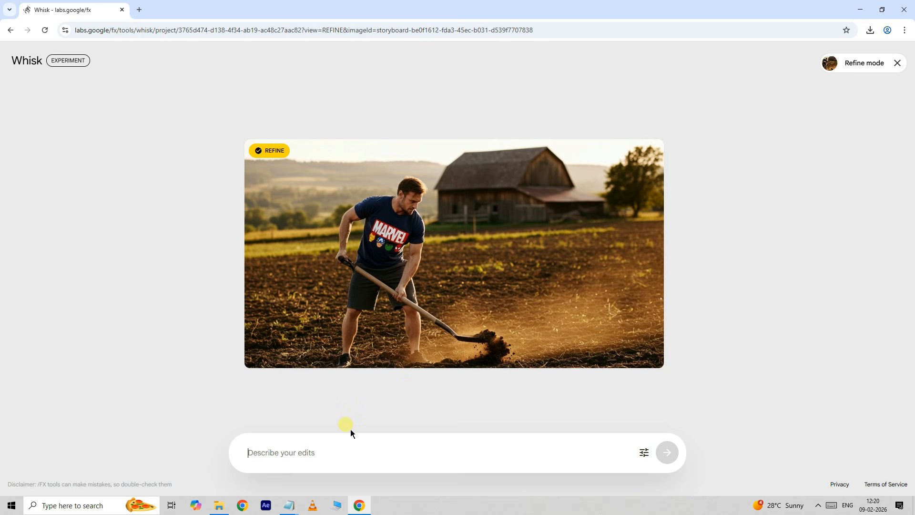
{"action": "type", "text": "add "}
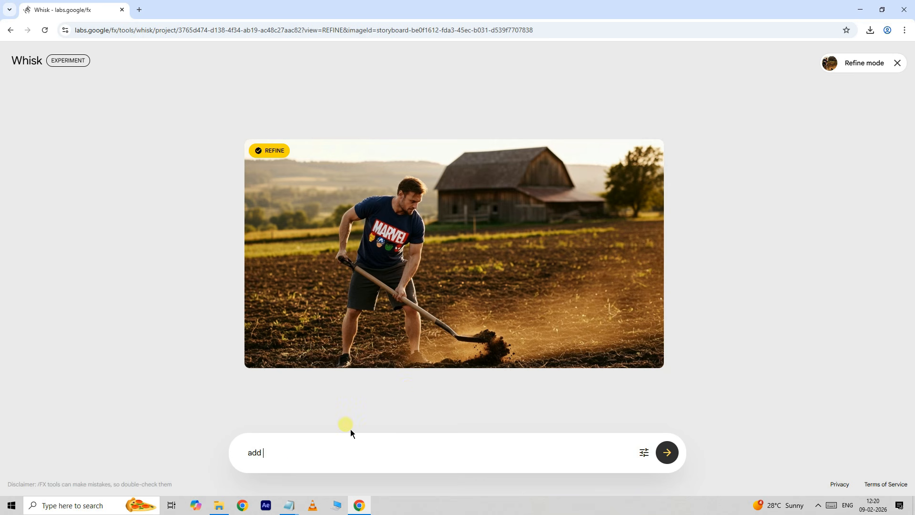
{"action": "type", "text": "dog in this scene"}
{"action": "left_click", "coordinate": [666, 452]}
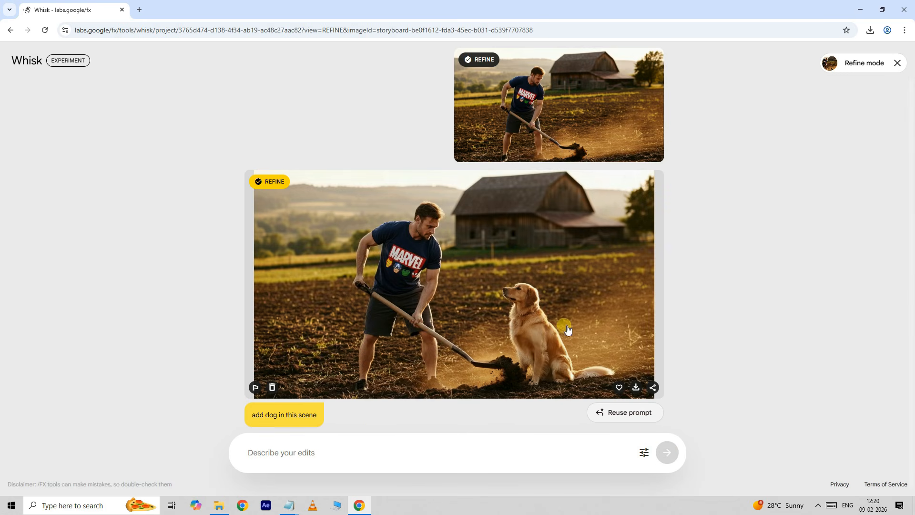
Step: Download the refined image with the dog and leave refine mode
{"action": "left_click", "coordinate": [637, 388]}
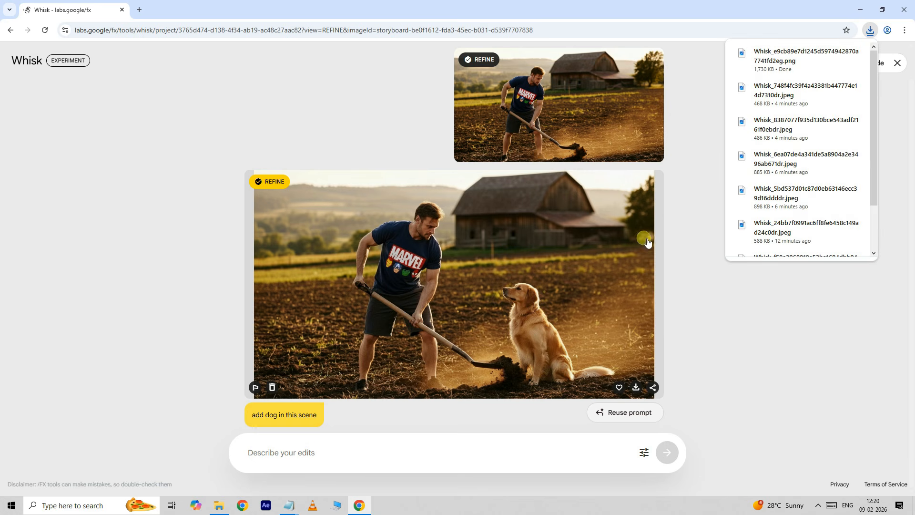
{"action": "left_click", "coordinate": [696, 239]}
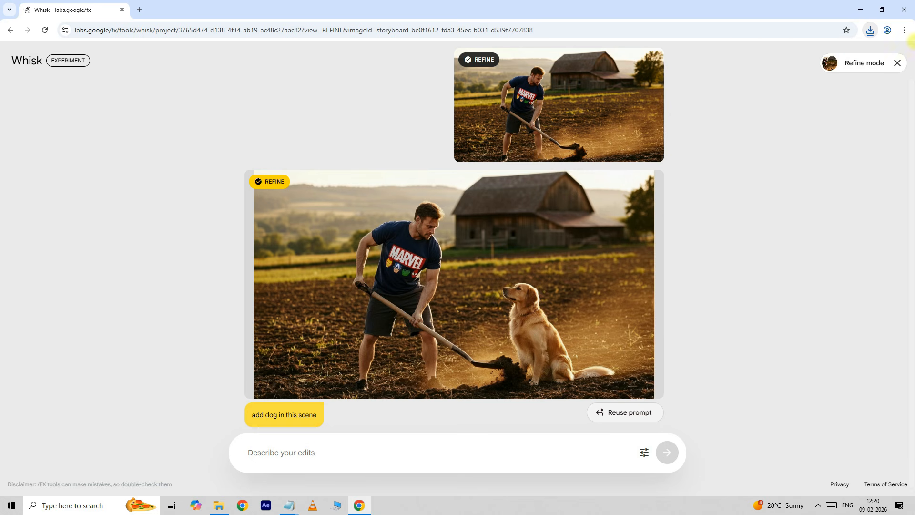
{"action": "left_click", "coordinate": [900, 64]}
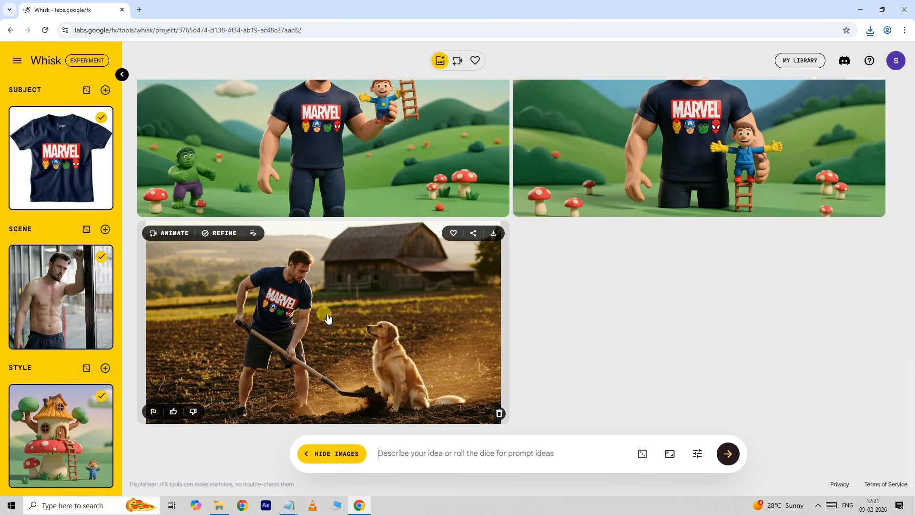
Step: Animate the refined farm image with the dog using the prompt "create simple animation"
{"action": "left_click", "coordinate": [175, 238]}
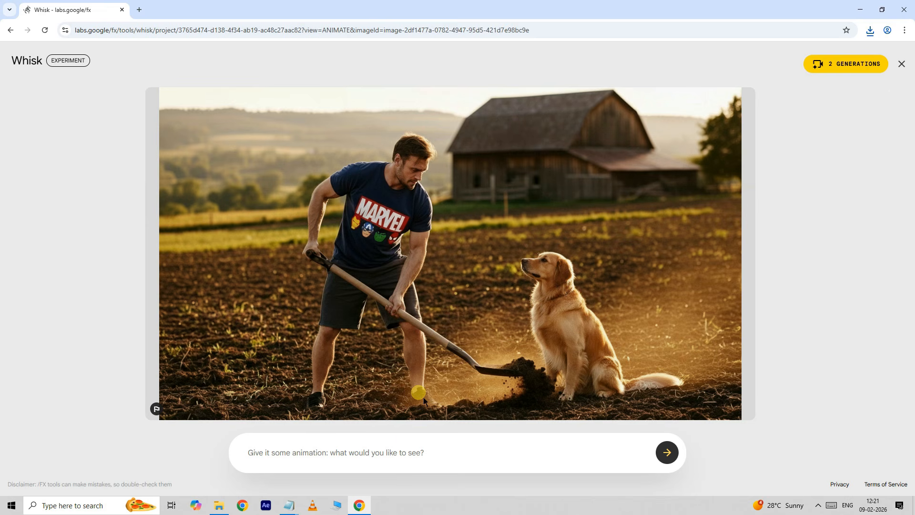
{"action": "left_click", "coordinate": [399, 457]}
{"action": "type", "text": "create simple animation"}
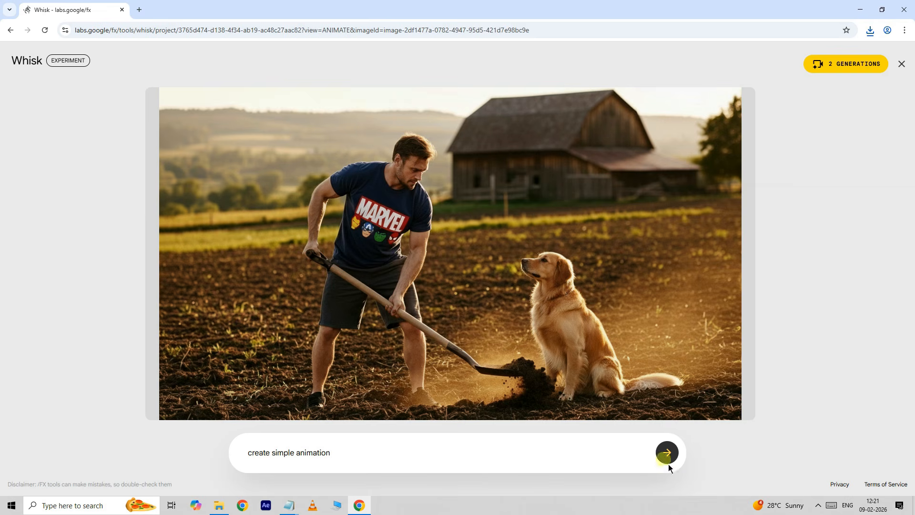
{"action": "left_click", "coordinate": [667, 460]}
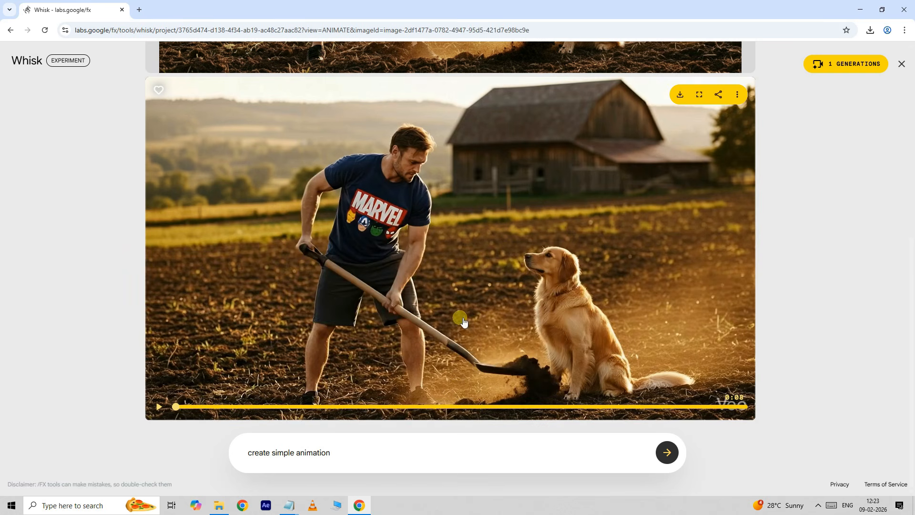
Step: Download the farm animation as a video, play the downloaded file, and close the animation view
{"action": "left_click", "coordinate": [682, 95]}
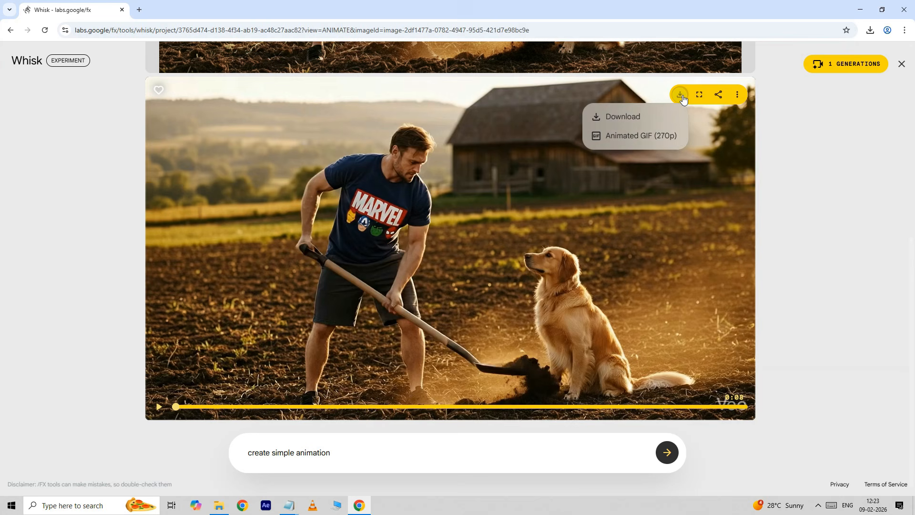
{"action": "left_click", "coordinate": [637, 118]}
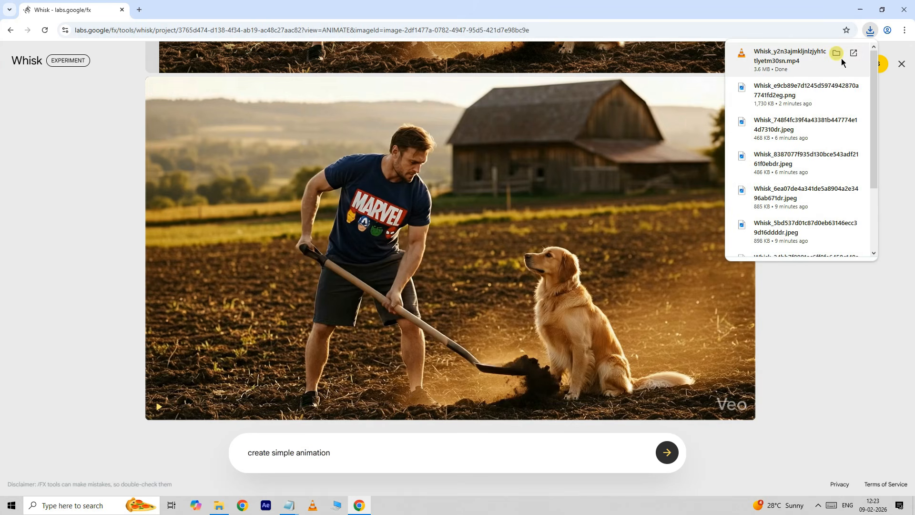
{"action": "left_click", "coordinate": [842, 62]}
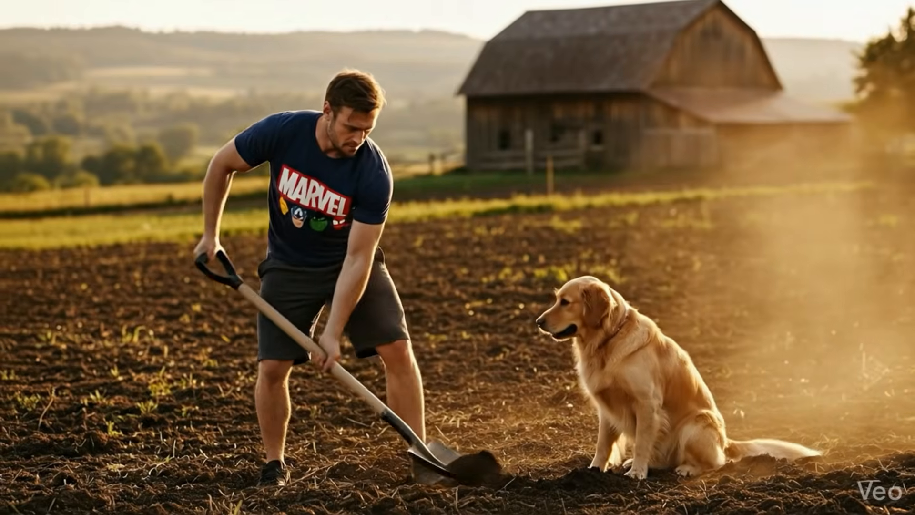
{"action": "double_click", "coordinate": [463, 314]}
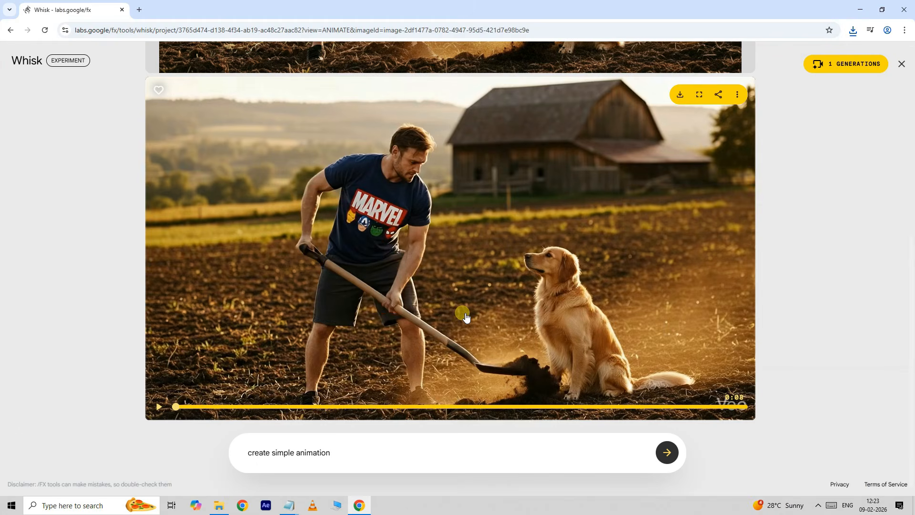
{"action": "left_click", "coordinate": [902, 65]}
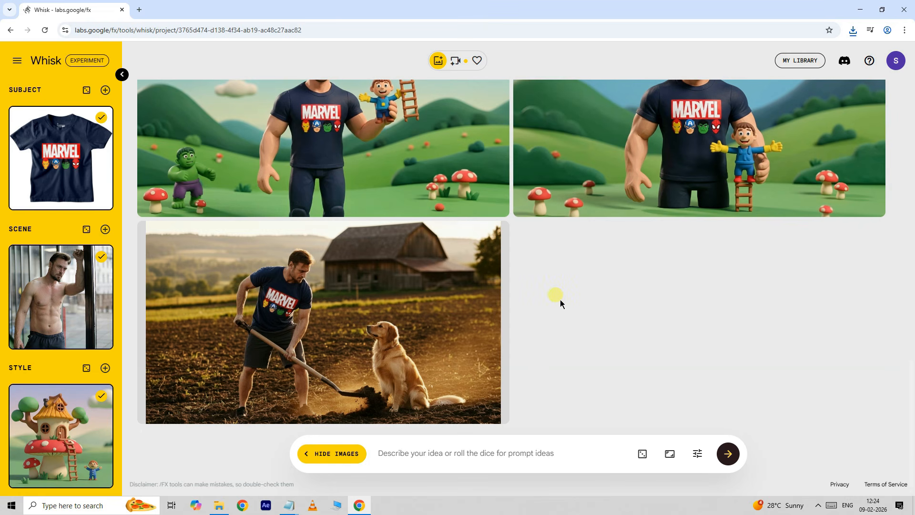
Step: Go to the Whisk home page and start a project of your own from the animated glass "Whisk" logo example
{"action": "left_click", "coordinate": [74, 61]}
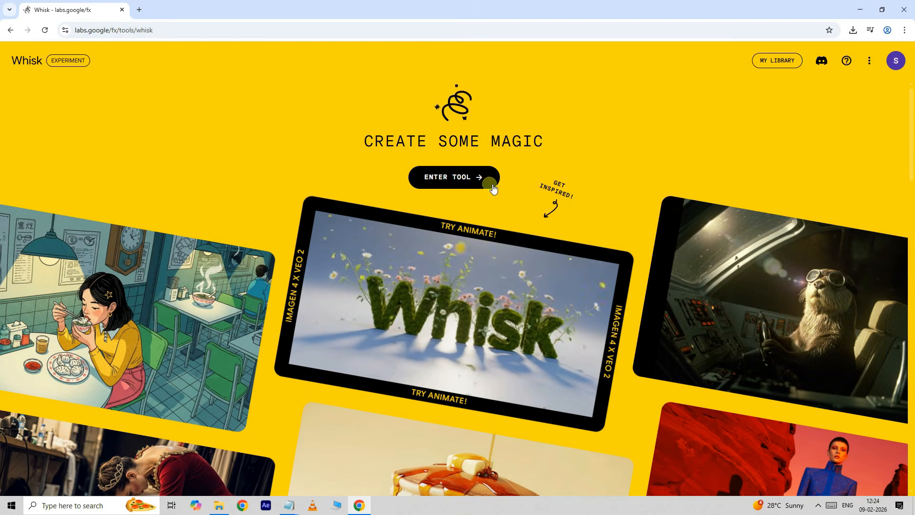
{"action": "scroll", "coordinate": [620, 213], "scroll_direction": "down", "scroll_amount": 10}
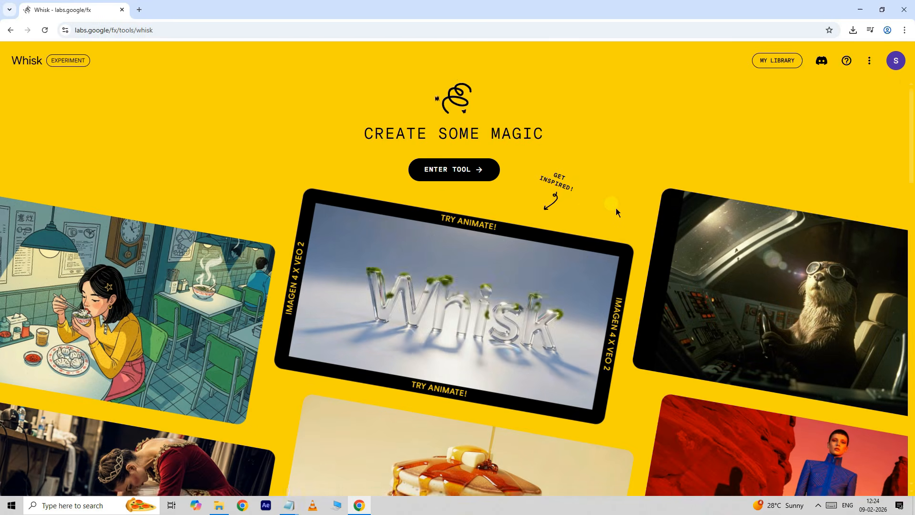
{"action": "scroll", "coordinate": [553, 215], "scroll_direction": "up", "scroll_amount": 10}
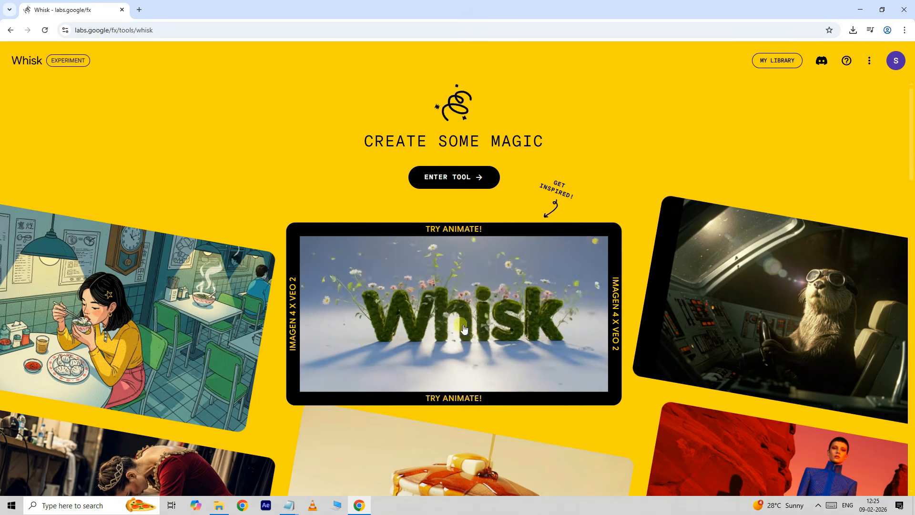
{"action": "left_click", "coordinate": [462, 338]}
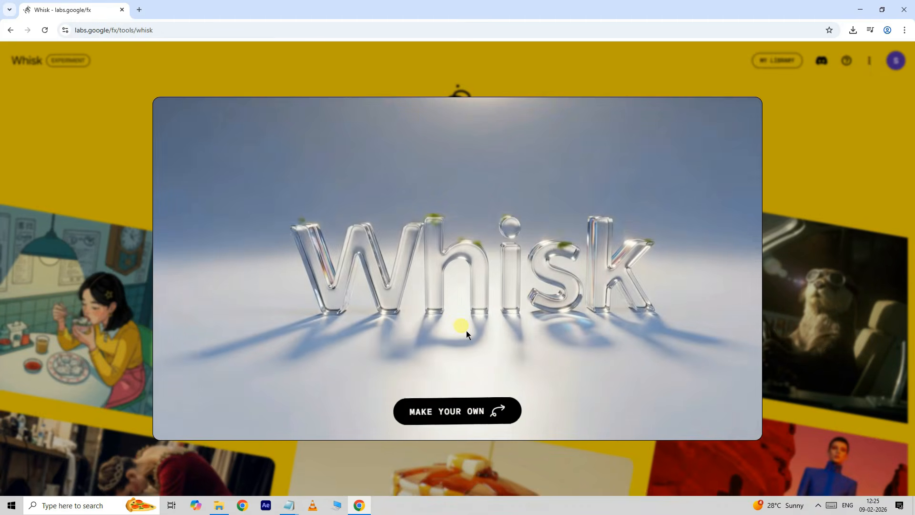
{"action": "left_click", "coordinate": [461, 412]}
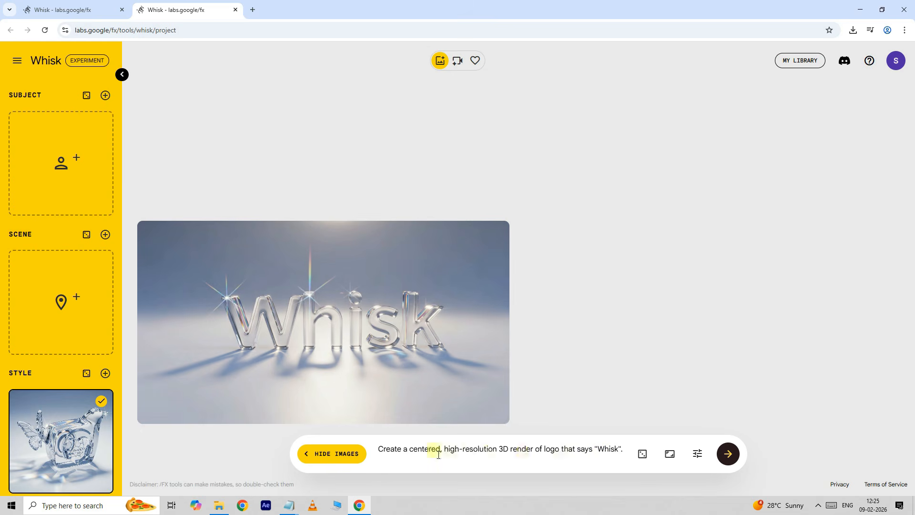
Step: Replace "Whisk" in the 3D logo prompt with the person's first name in capitals and generate the images
{"action": "double_click", "coordinate": [605, 452]}
{"action": "type", "text": "ANIL"}
{"action": "left_click", "coordinate": [727, 457]}
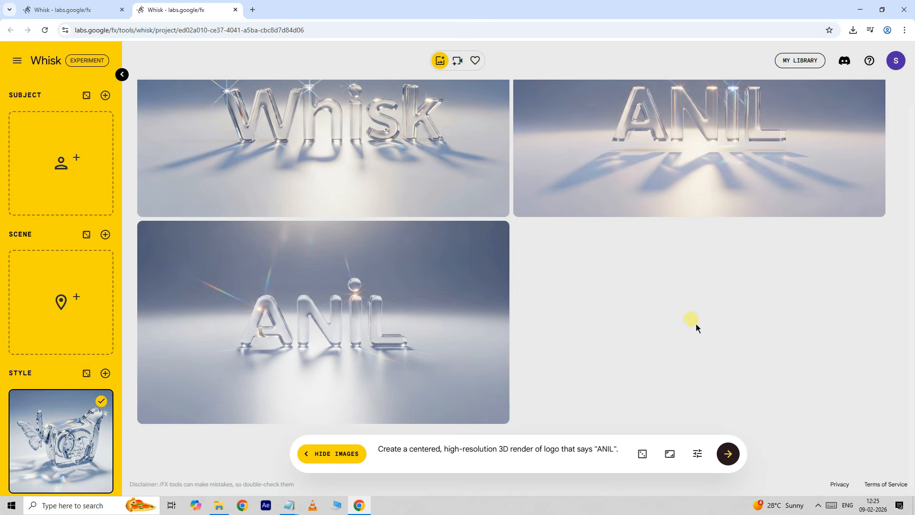
Step: Animate the glass name logo that has a dotted i, using the prompt "CREATE SIMPLE TEXT ANIMATION"
{"action": "mouse_move", "coordinate": [317, 302]}
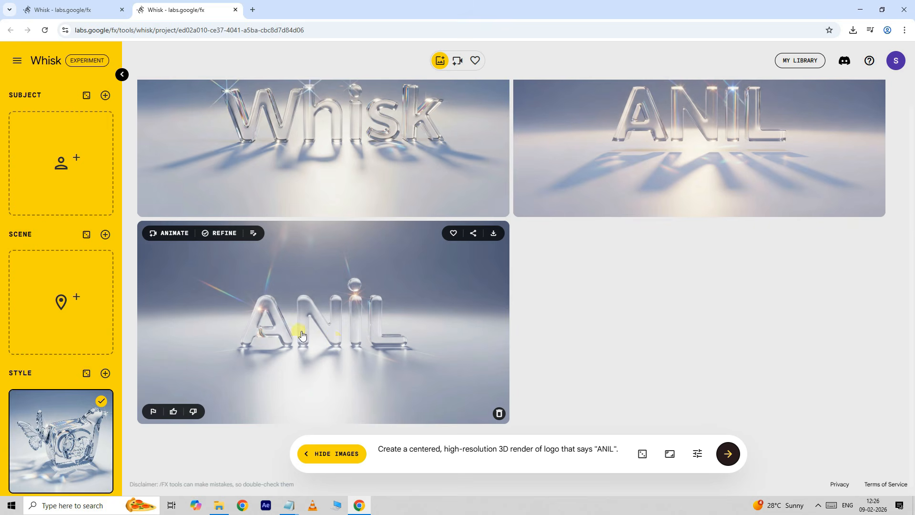
{"action": "left_click", "coordinate": [173, 233]}
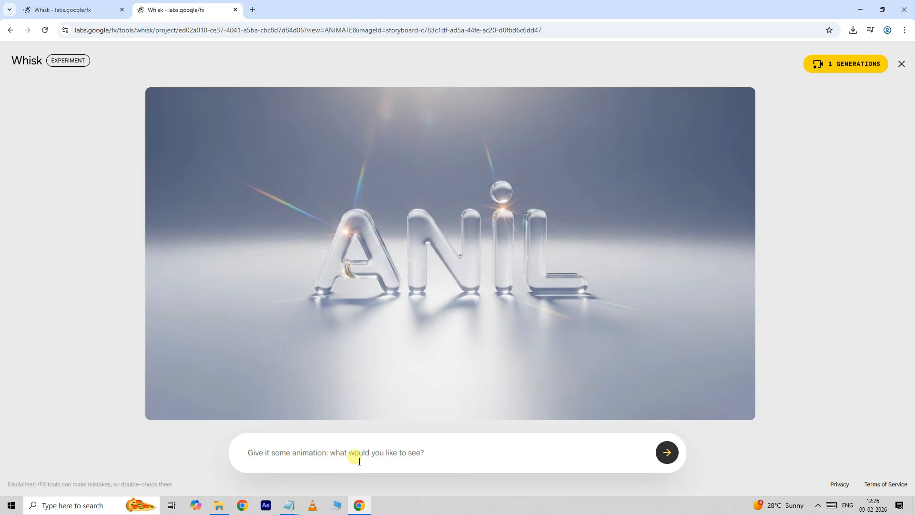
{"action": "type", "text": "CREATE SIMPLE TEXT ANIMATION"}
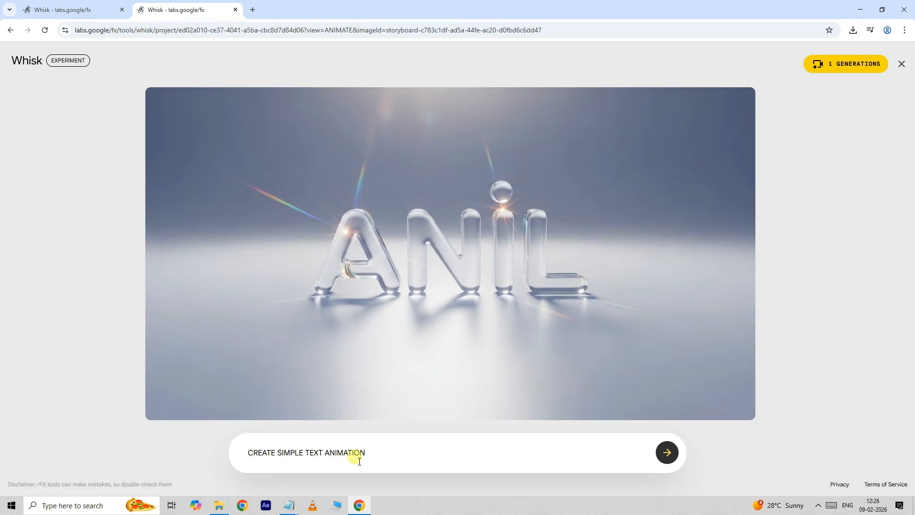
{"action": "key", "text": "Return"}
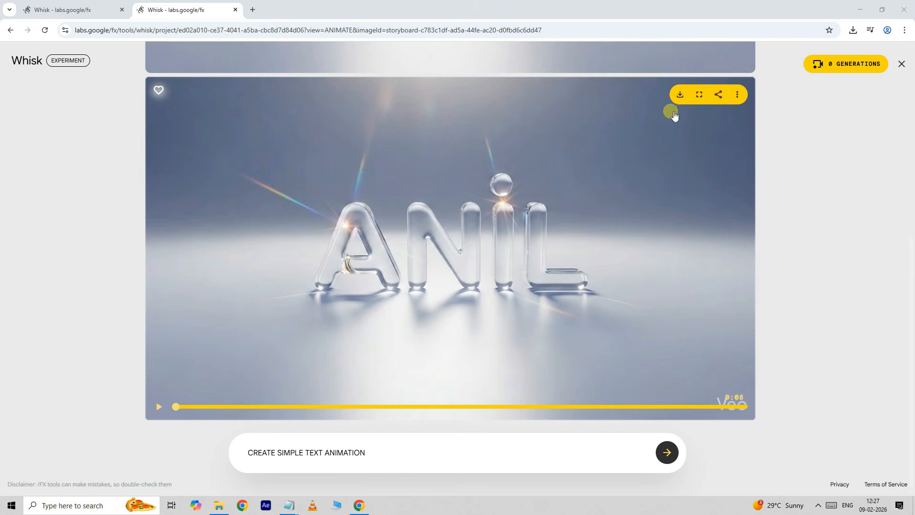
Step: Download the glass name logo animation as a video
{"action": "left_click", "coordinate": [681, 95]}
{"action": "left_click", "coordinate": [648, 117]}
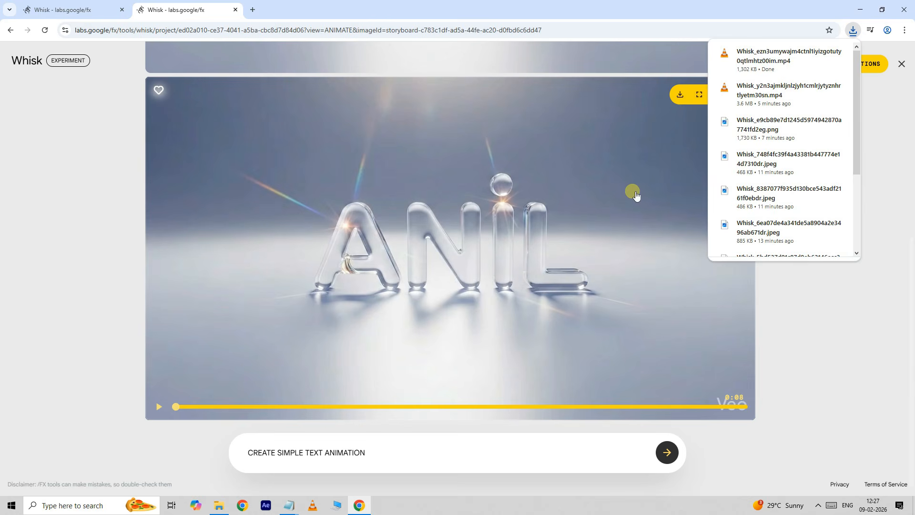
{"action": "mouse_move", "coordinate": [824, 67]}
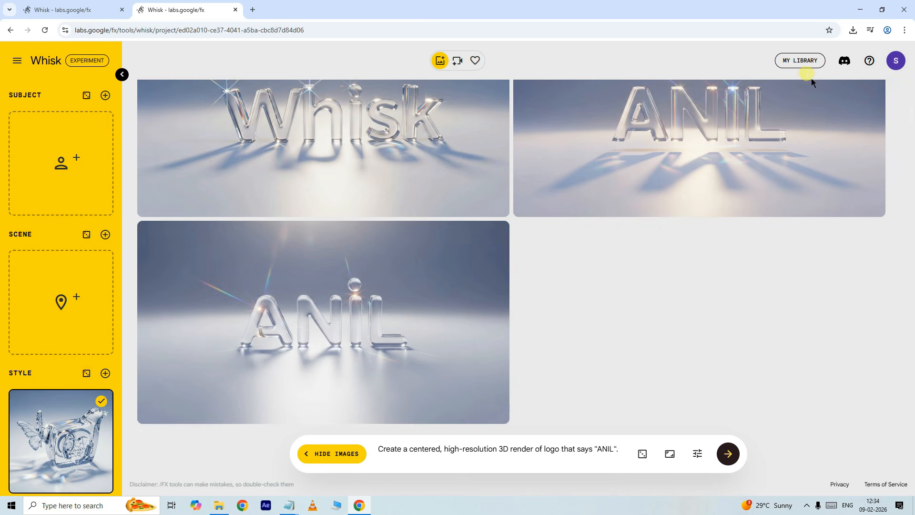
Step: Open the Whisk library from the project and look through the saved images
{"action": "left_click", "coordinate": [803, 61]}
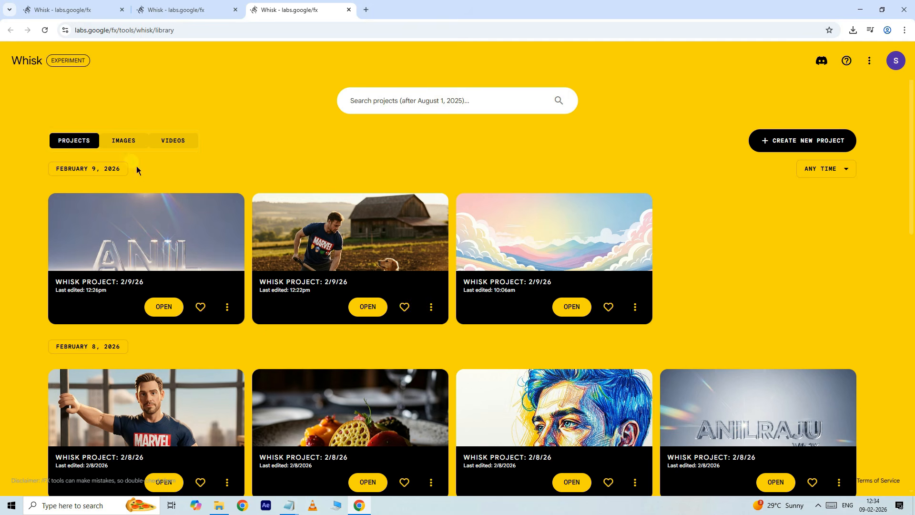
{"action": "left_click", "coordinate": [132, 143]}
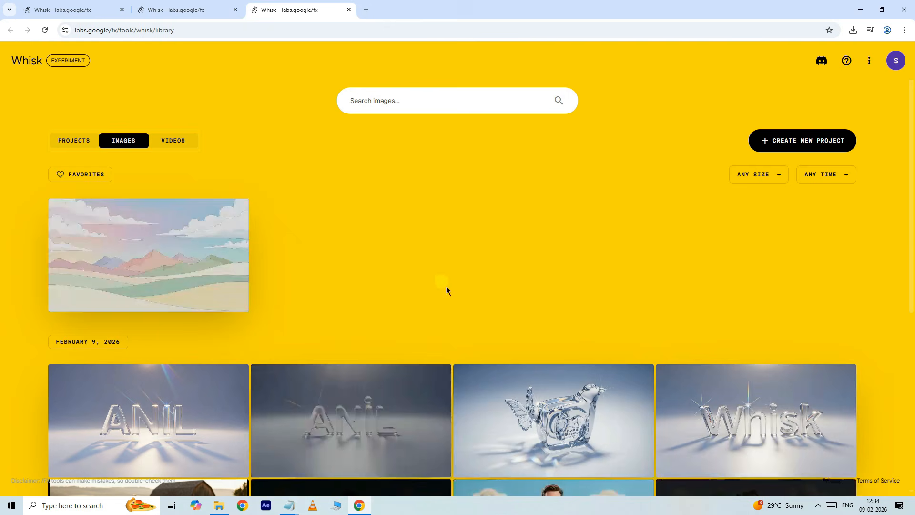
{"action": "scroll", "coordinate": [647, 266], "scroll_direction": "down", "scroll_amount": 3}
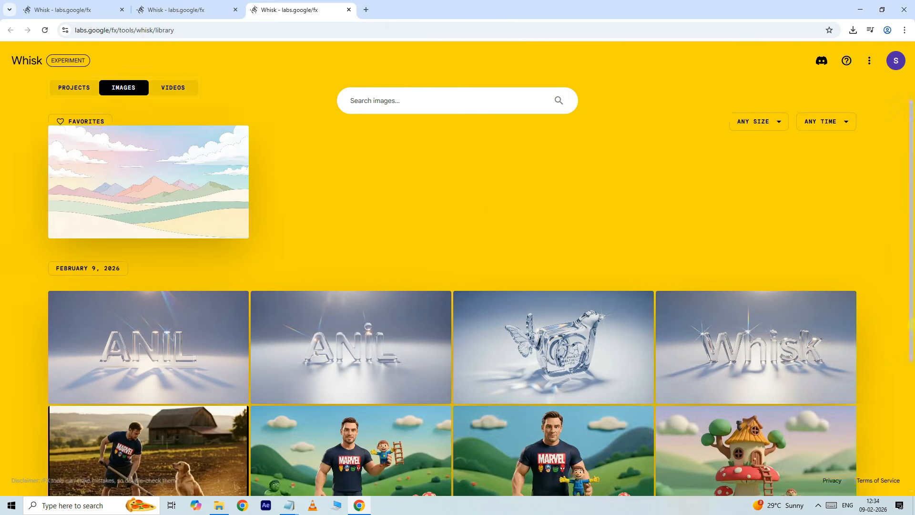
{"action": "scroll", "coordinate": [296, 147], "scroll_direction": "up", "scroll_amount": 3}
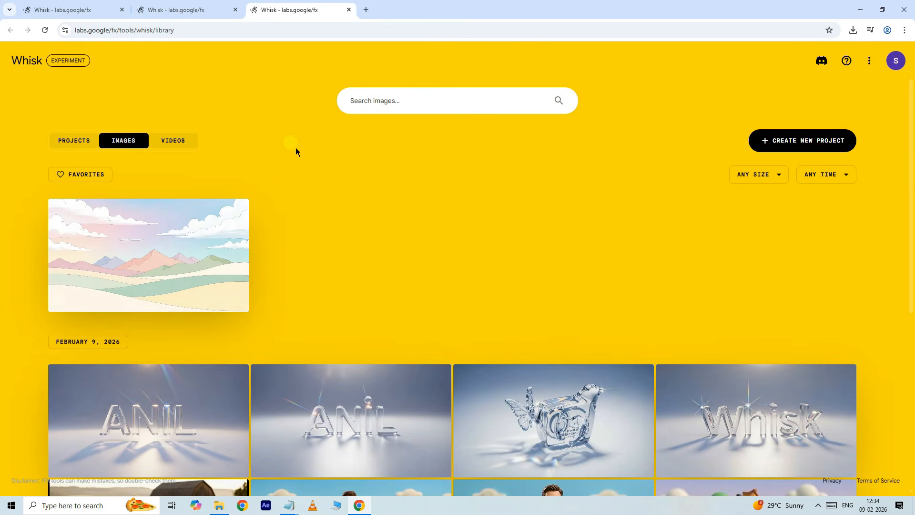
Step: Show the library's saved videos, play the clip of the woman in the red sari, and close it
{"action": "left_click", "coordinate": [179, 141]}
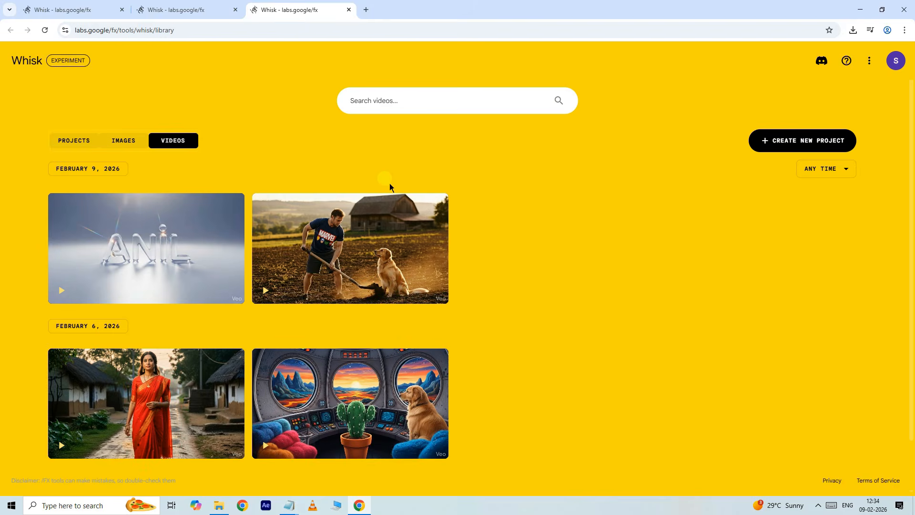
{"action": "left_click", "coordinate": [172, 424]}
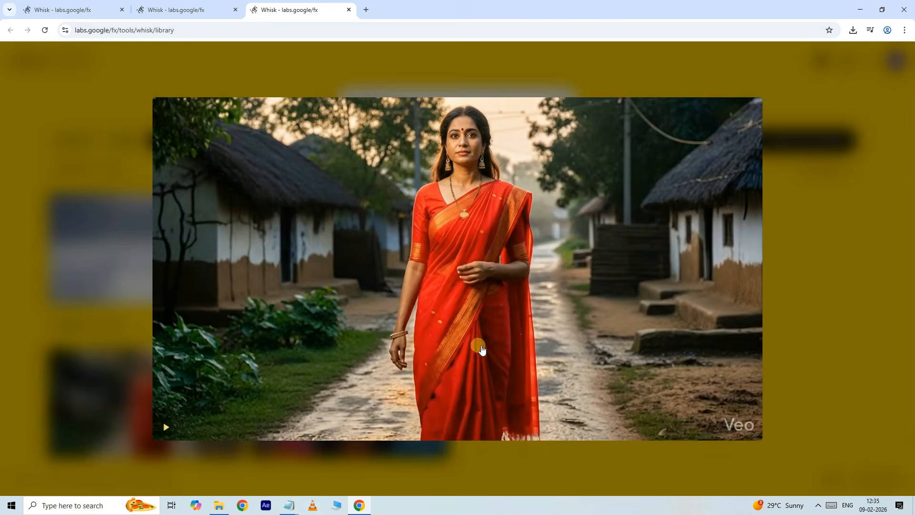
{"action": "left_click", "coordinate": [172, 428]}
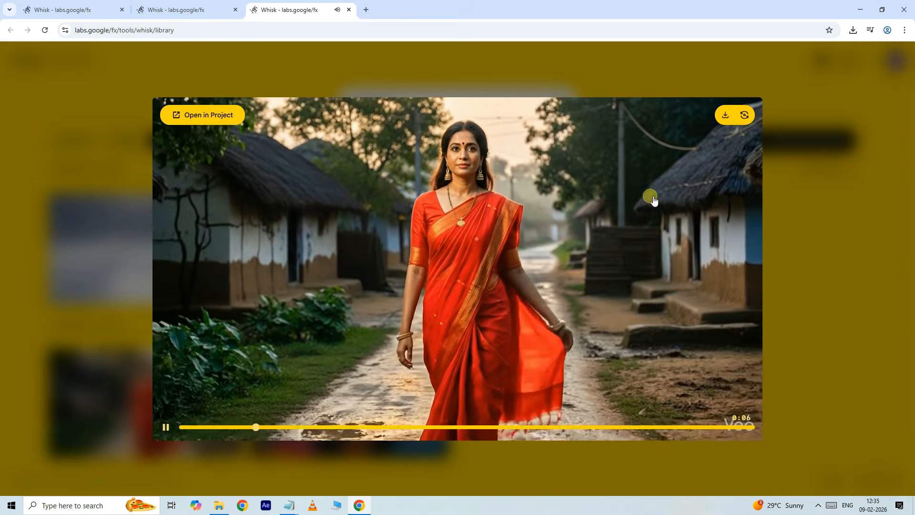
{"action": "left_click", "coordinate": [873, 202]}
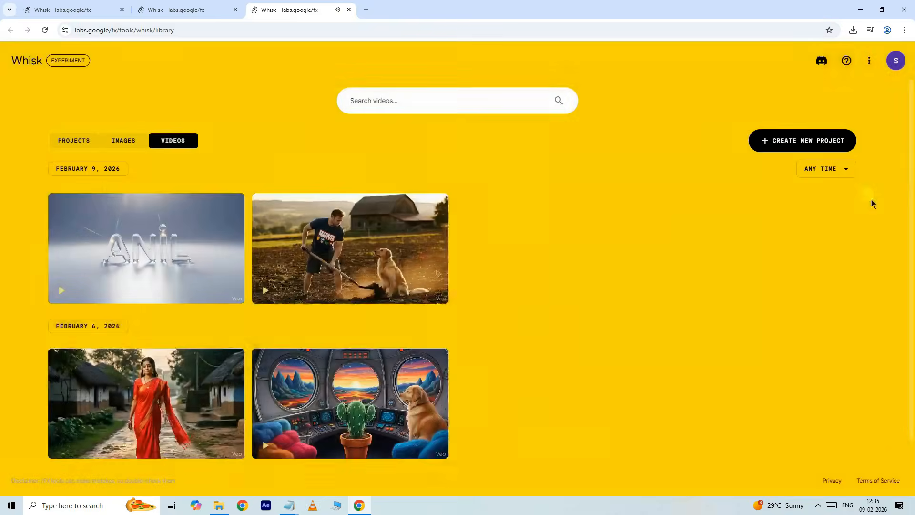